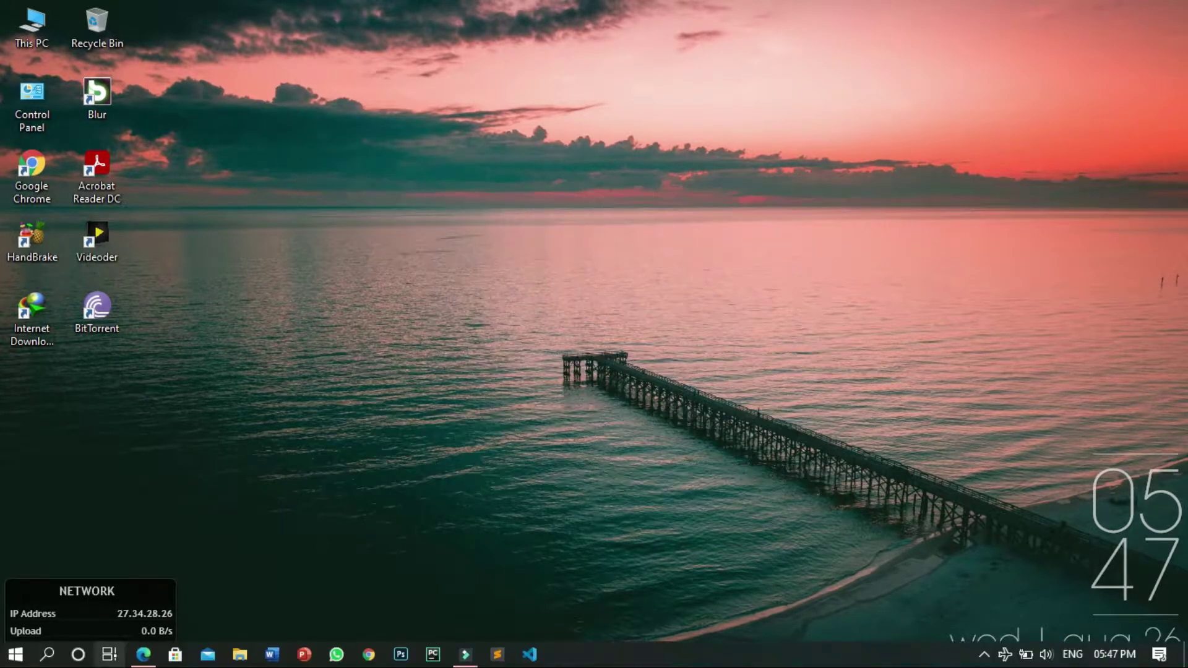
# Open the Edge browser and search the web for "appgyeser"
pyautogui.click(138, 654)
pyautogui.click(235, 44)
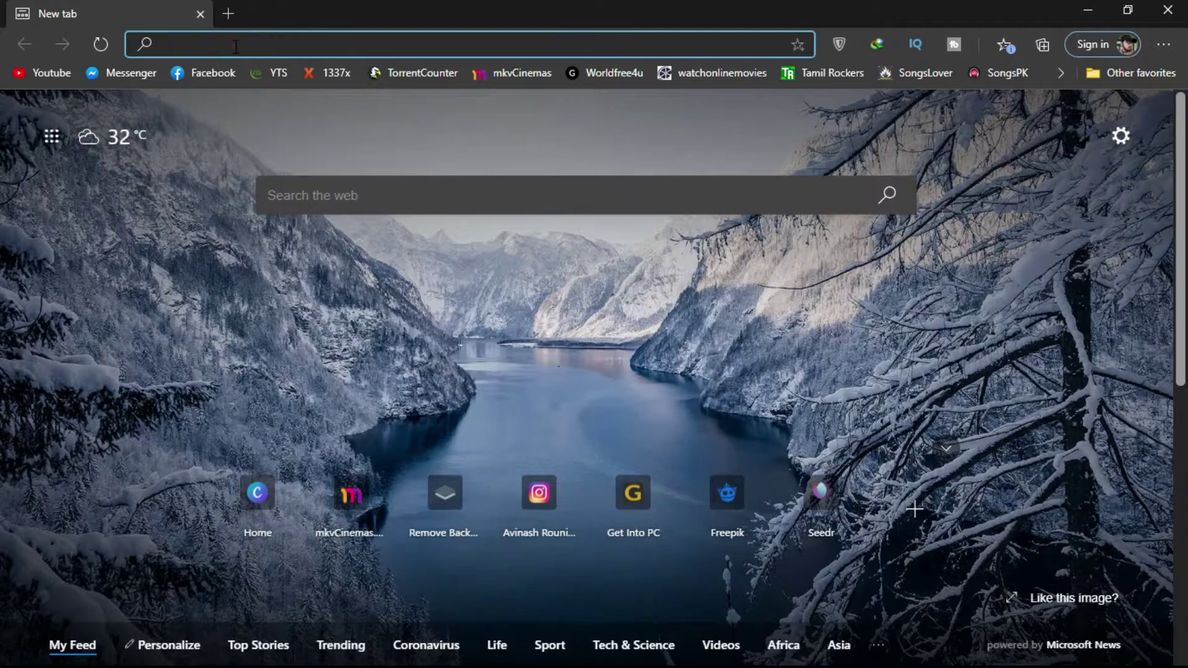
pyautogui.write('appgyeser')
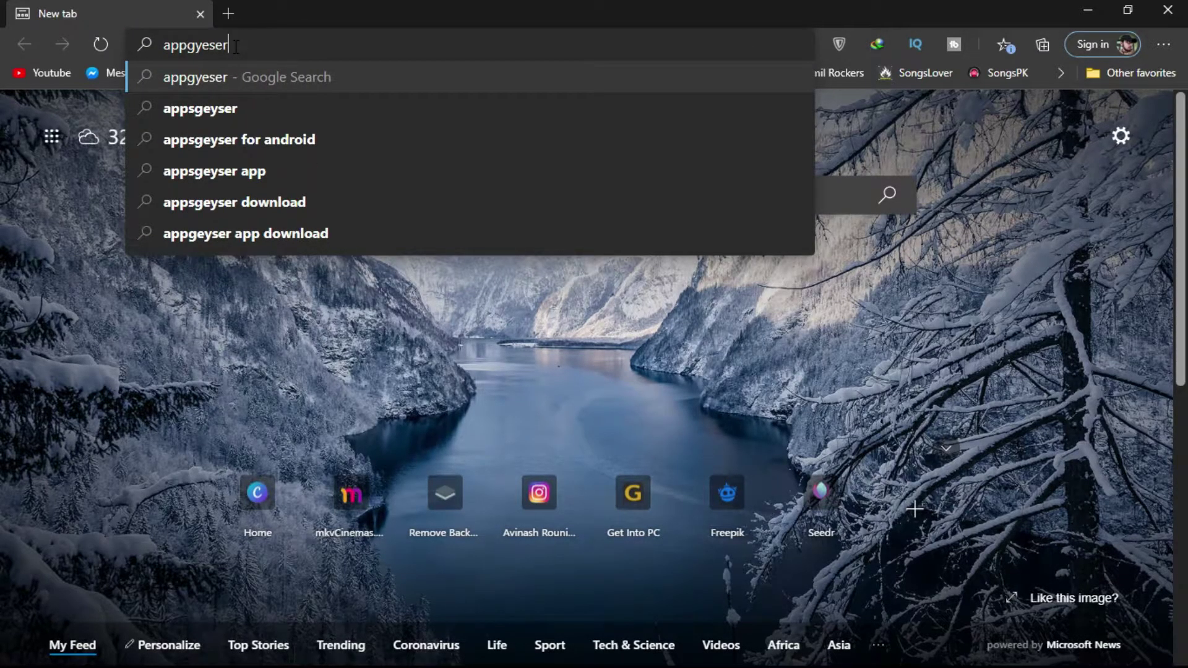
pyautogui.moveTo(236, 47); pyautogui.dragTo(164, 45)
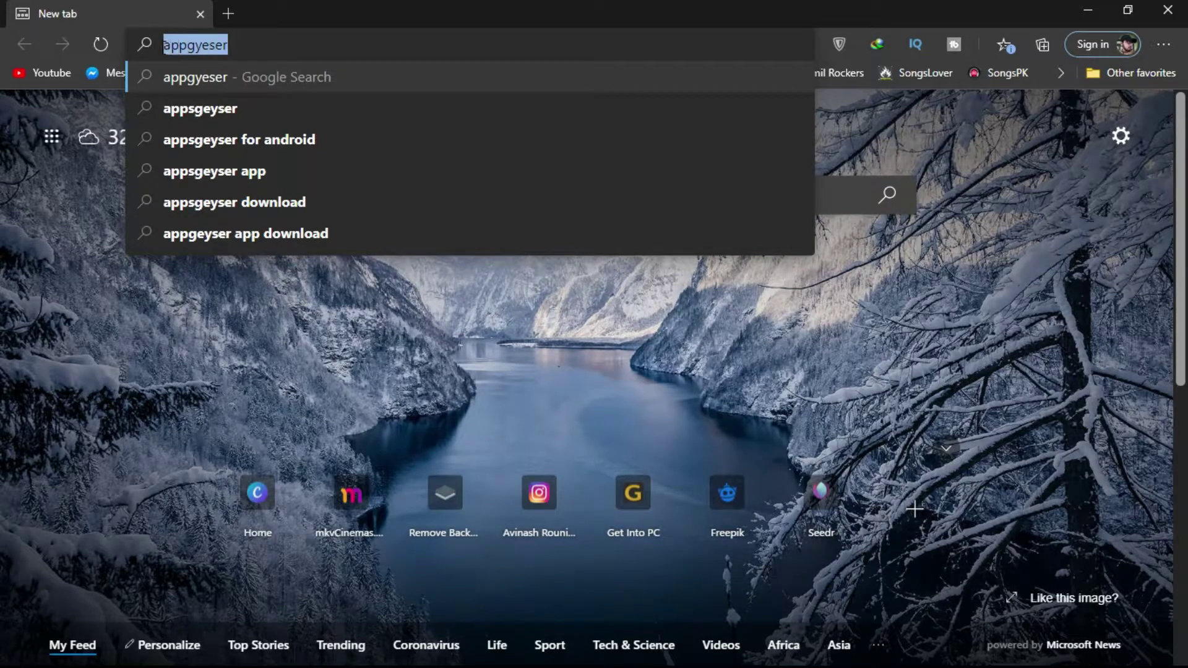
pyautogui.click(259, 49)
pyautogui.press('Return')
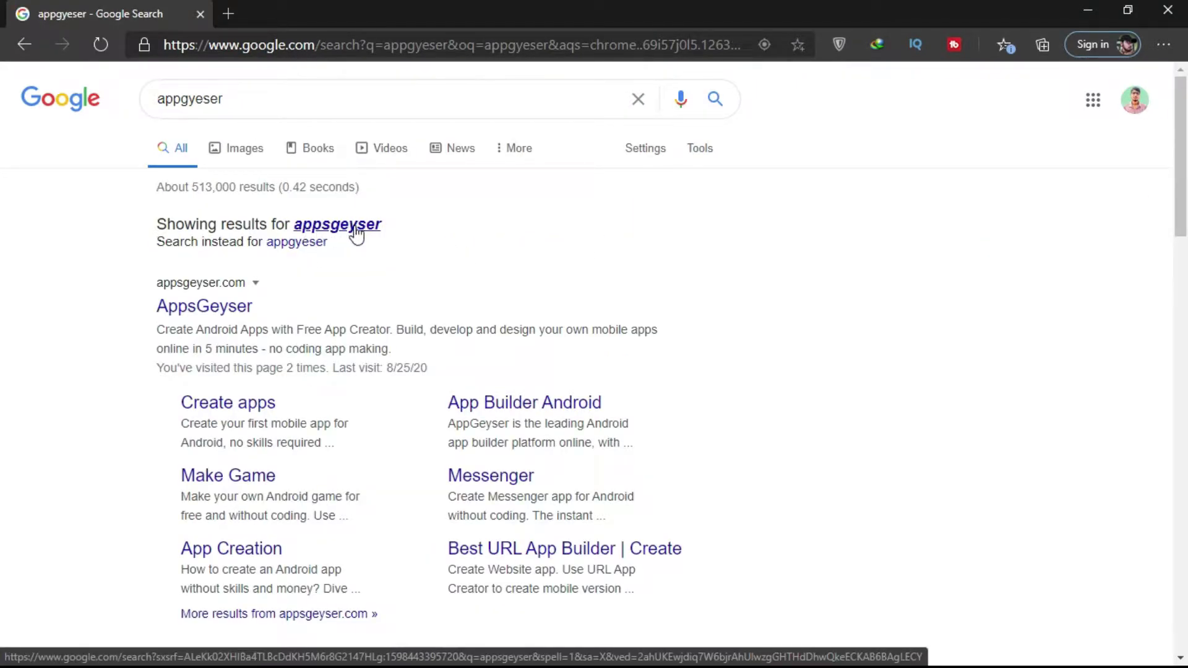
# Switch to the results for the corrected spelling "appsgeyser" and open the AppsGeyser website
pyautogui.click(351, 232)
pyautogui.moveTo(258, 239); pyautogui.dragTo(128, 250)
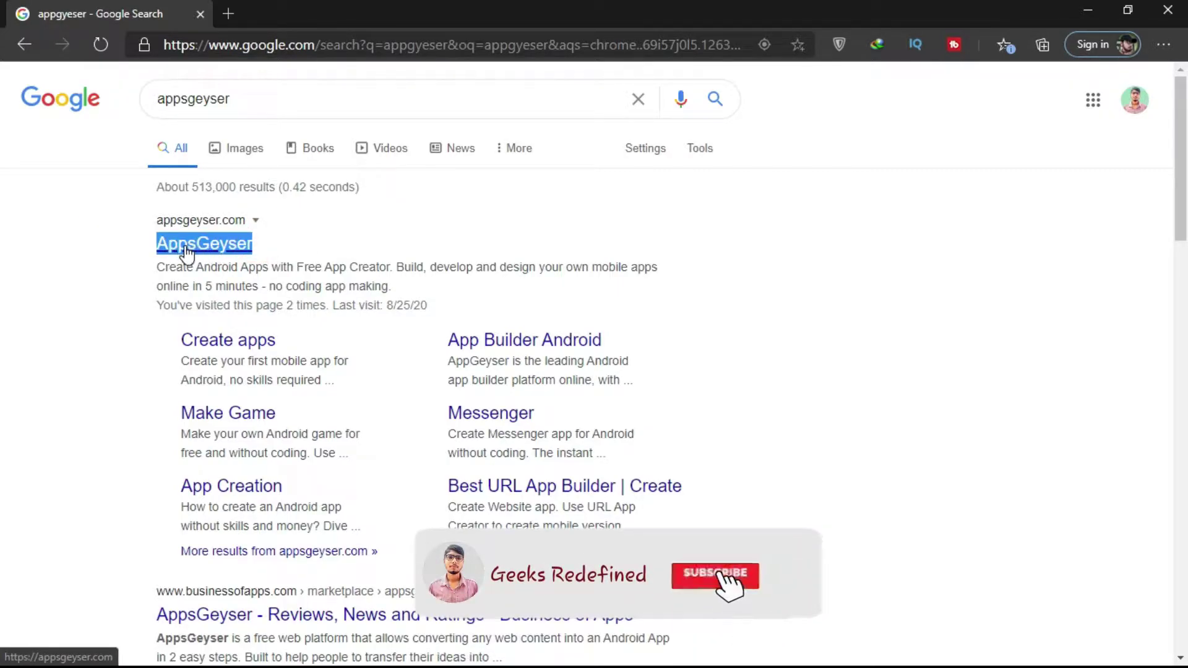
pyautogui.click(216, 254)
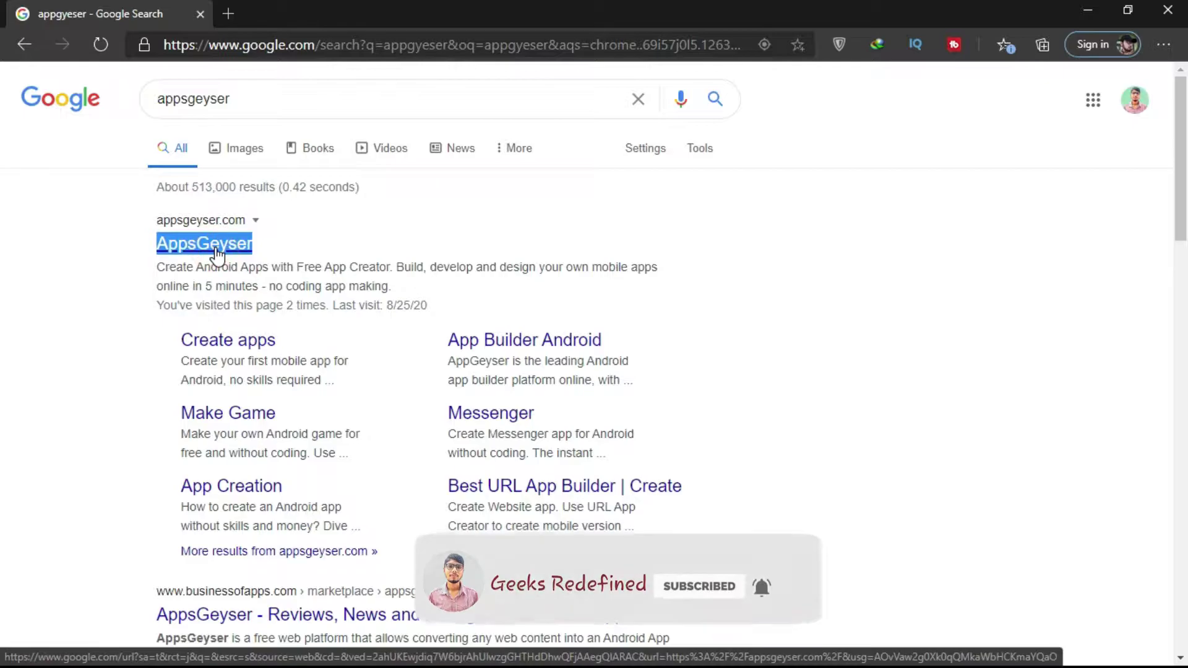
pyautogui.click(217, 254)
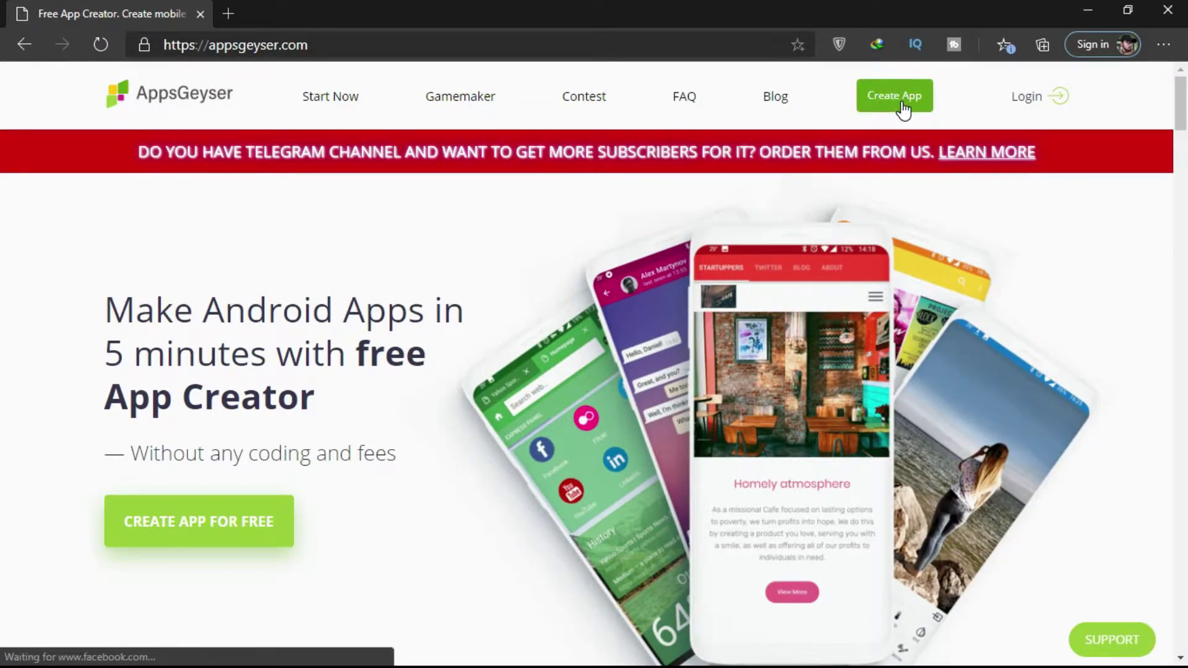
# Examine the AppsGeyser homepage for its headline, app creator benefits and features
pyautogui.click(227, 531)
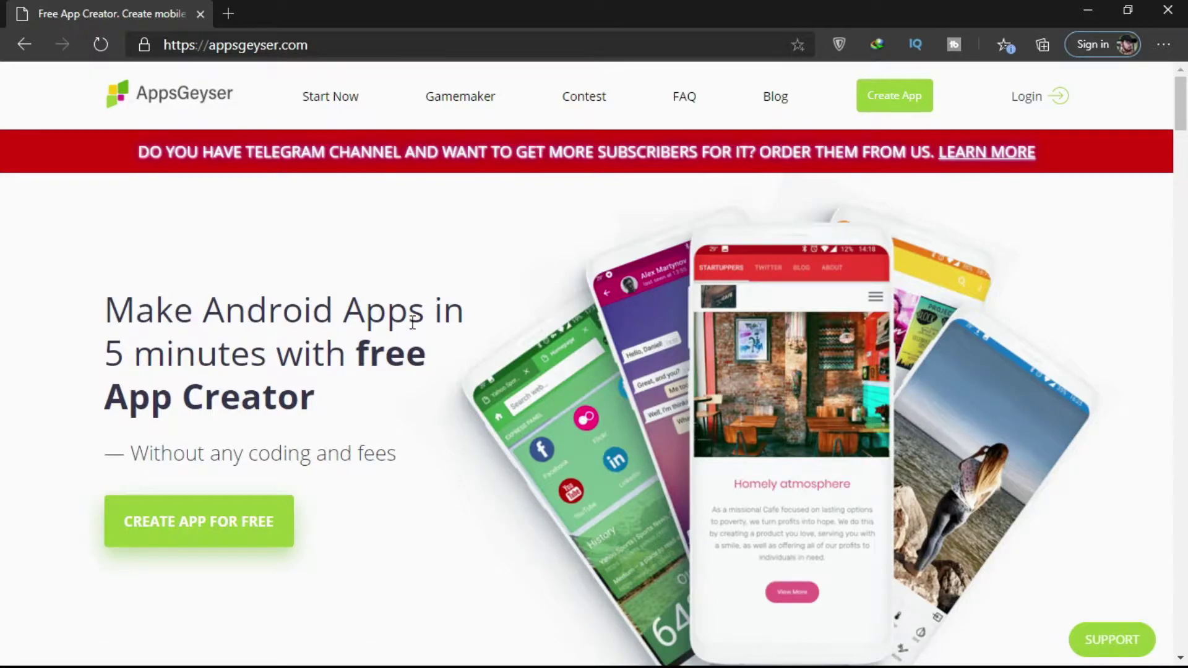
pyautogui.moveTo(106, 307); pyautogui.dragTo(325, 399)
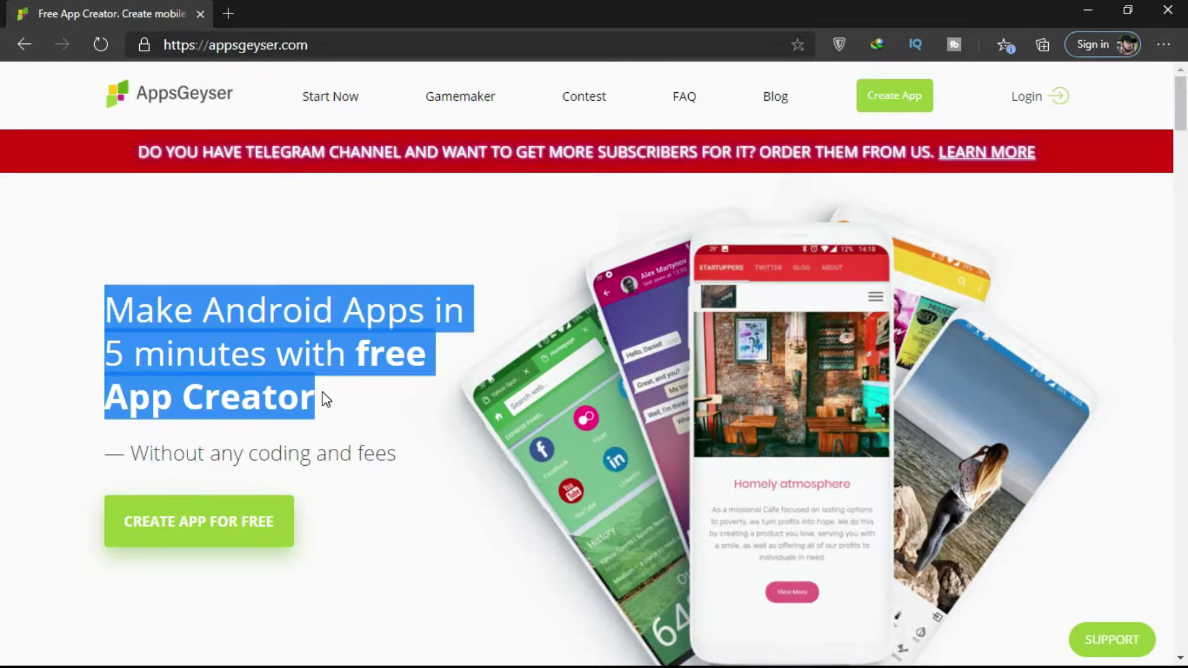
pyautogui.scroll(-10, 414, 399)
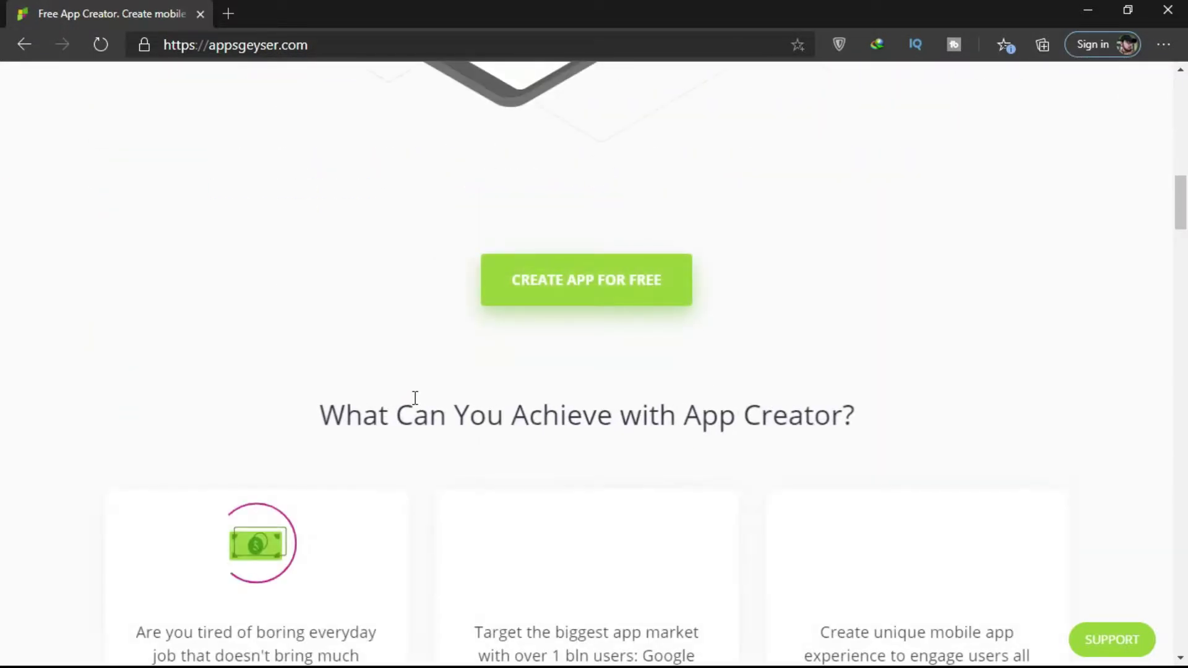
pyautogui.scroll(-10, 418, 405)
pyautogui.scroll(-10, 415, 401)
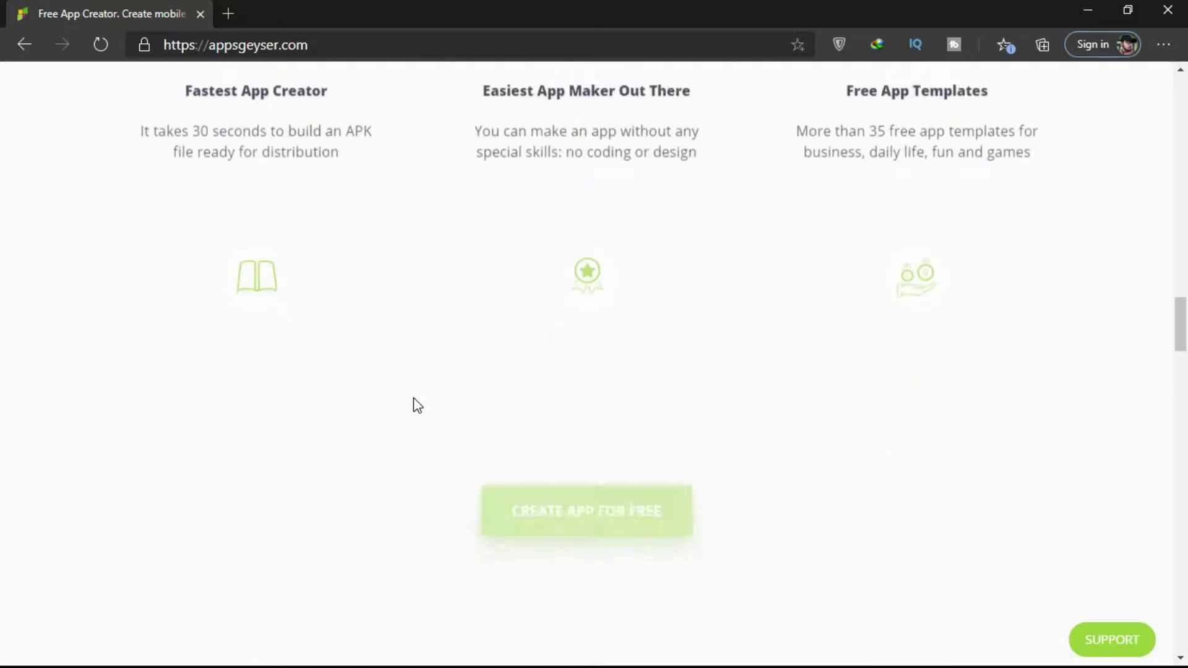
pyautogui.scroll(15, 415, 398)
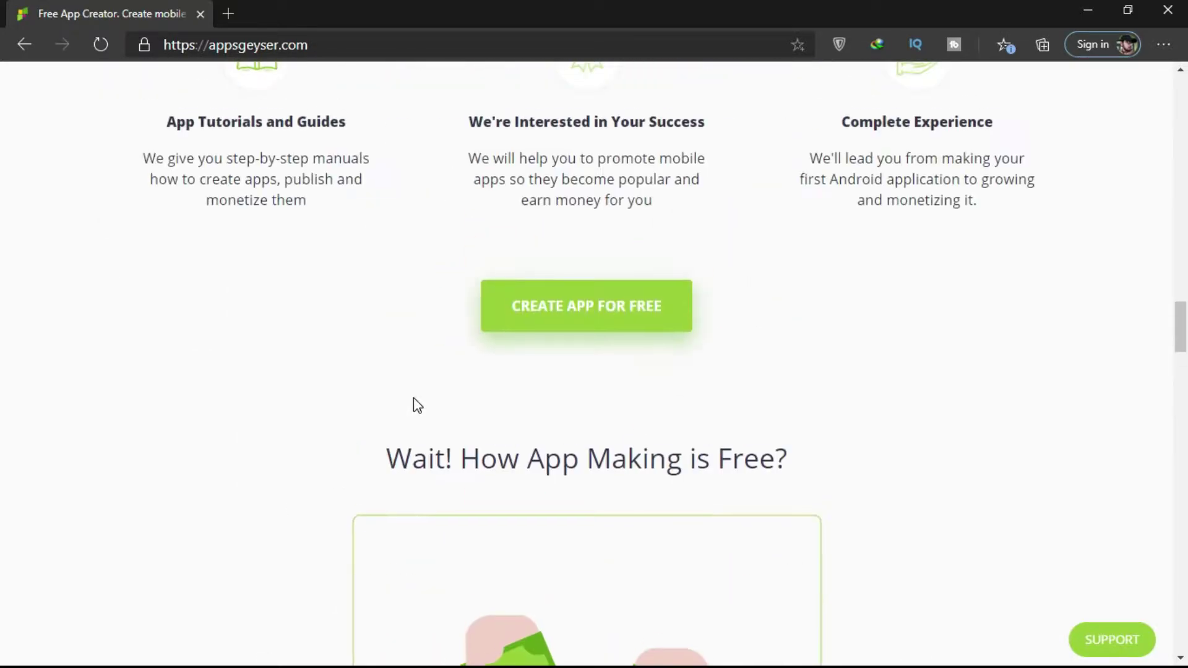
pyautogui.scroll(10, 414, 398)
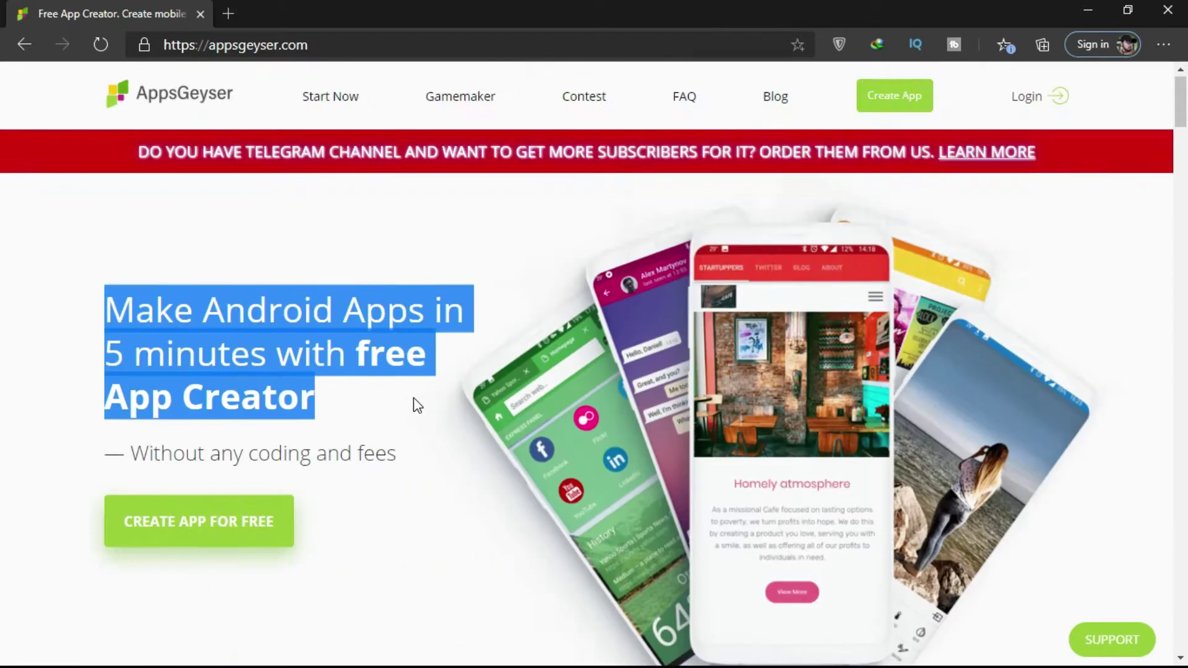
# Start creating a free app and choose the Create App to Grow option for businesses
pyautogui.scroll(-1, 396, 402)
pyautogui.click(224, 454)
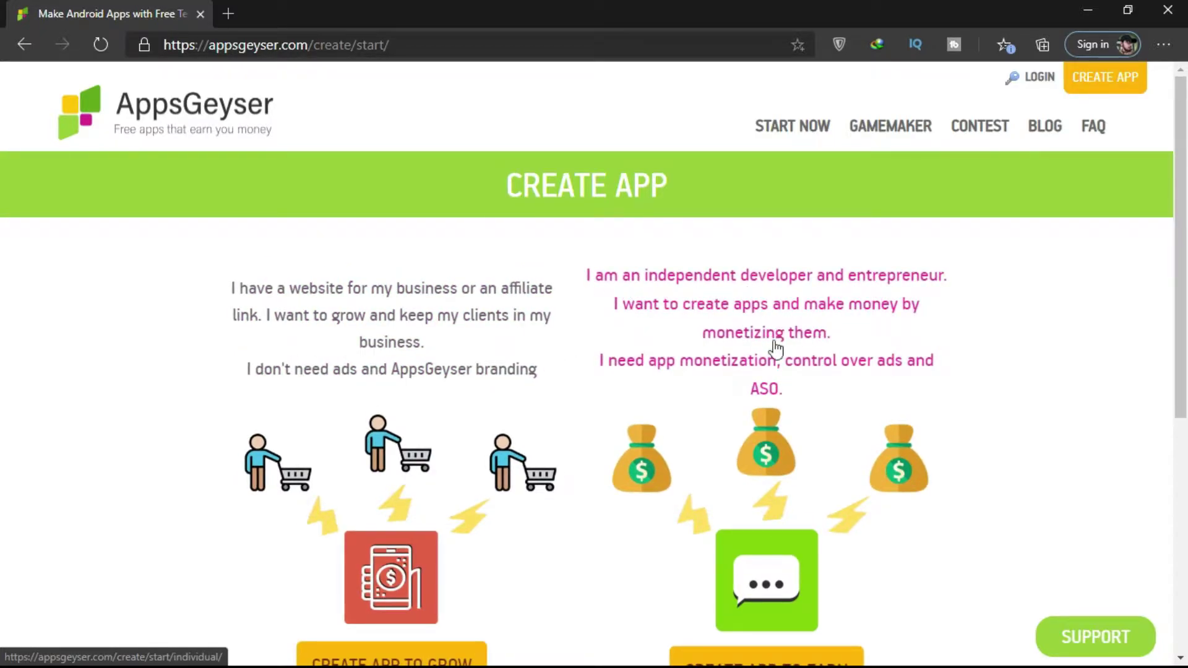
pyautogui.scroll(-3, 794, 369)
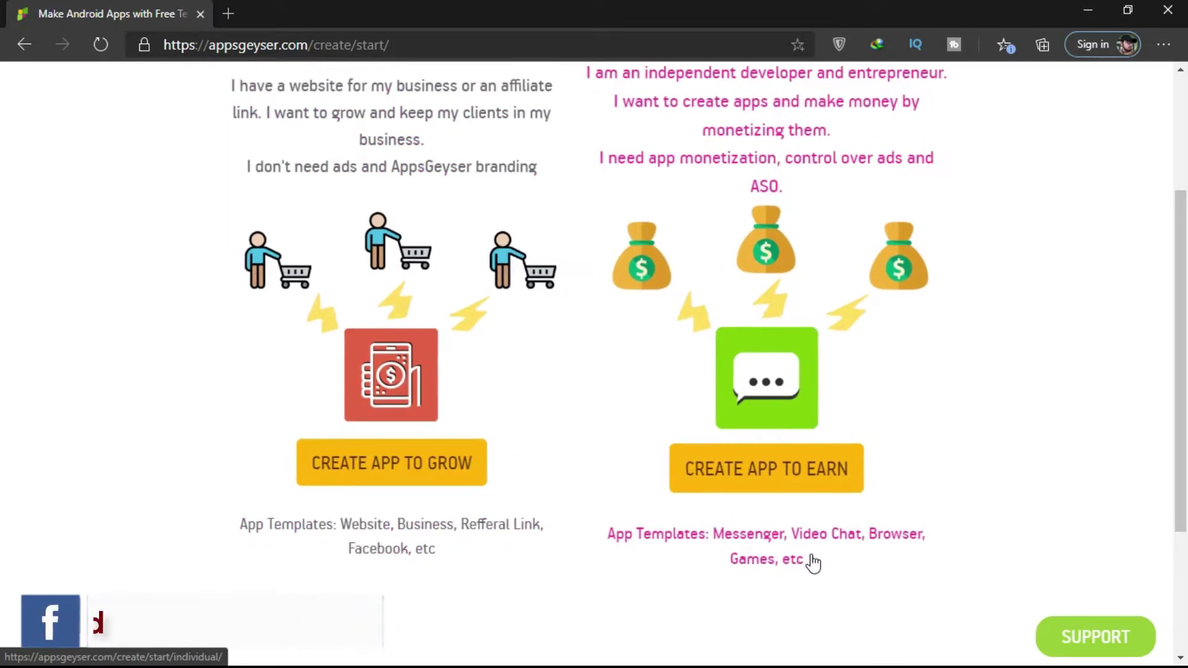
pyautogui.click(389, 486)
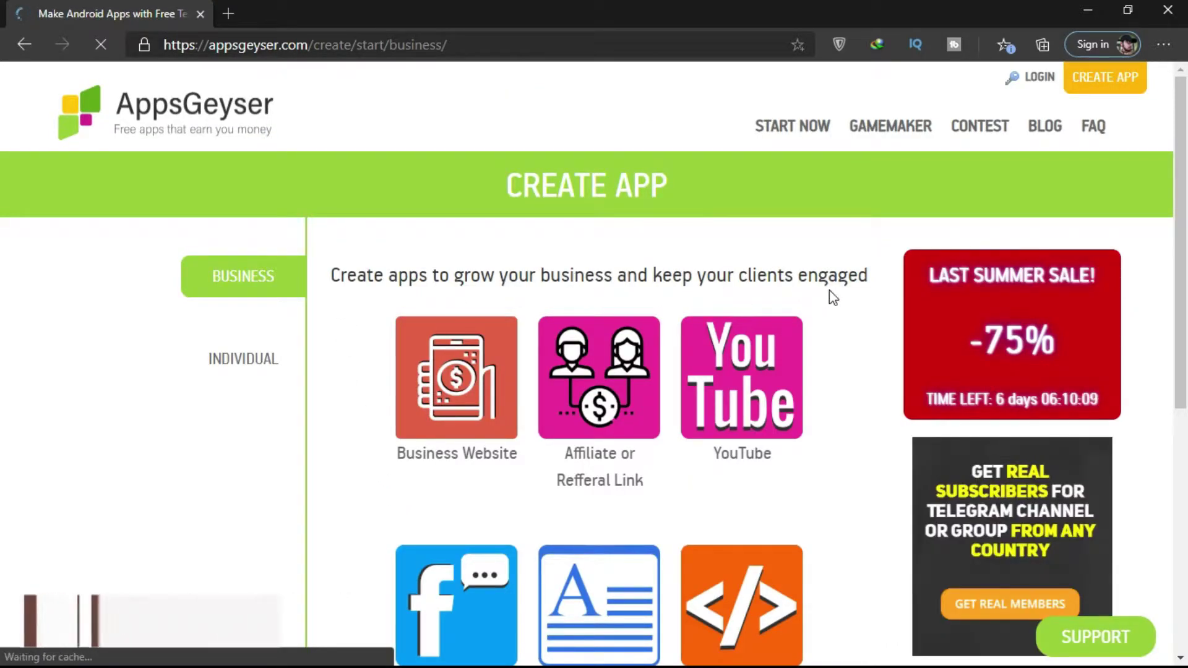
# Choose the Facebook Page template from the business app templates and continue past its description
pyautogui.scroll(-3, 830, 297)
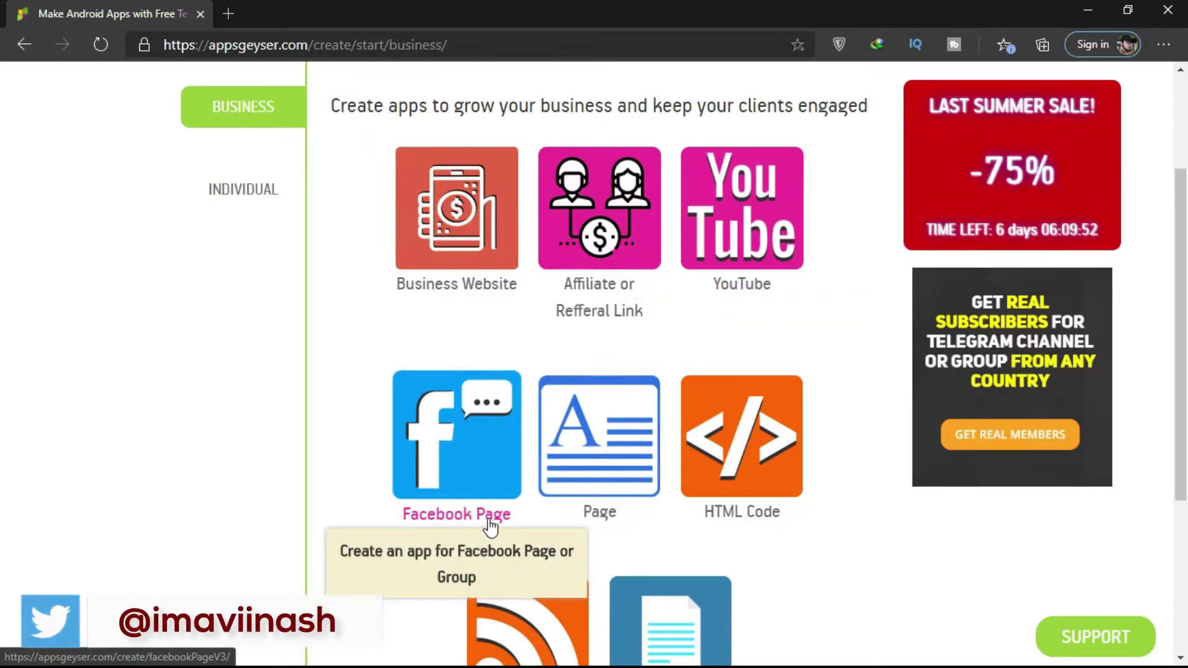
pyautogui.scroll(-3, 712, 523)
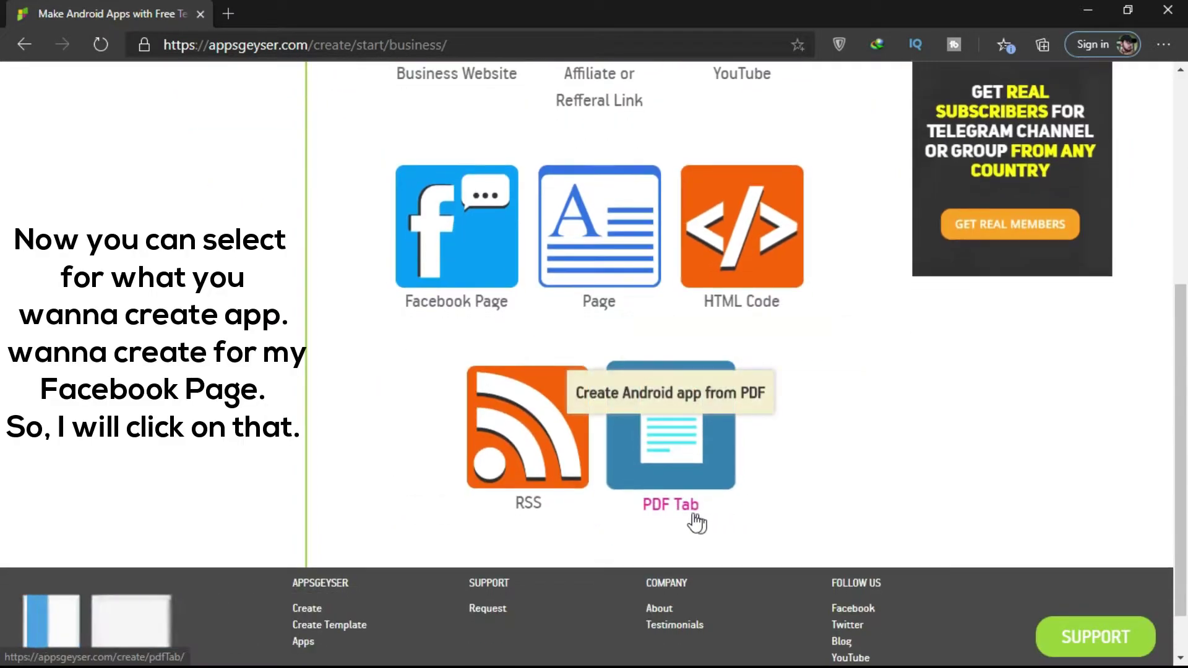
pyautogui.scroll(6, 780, 472)
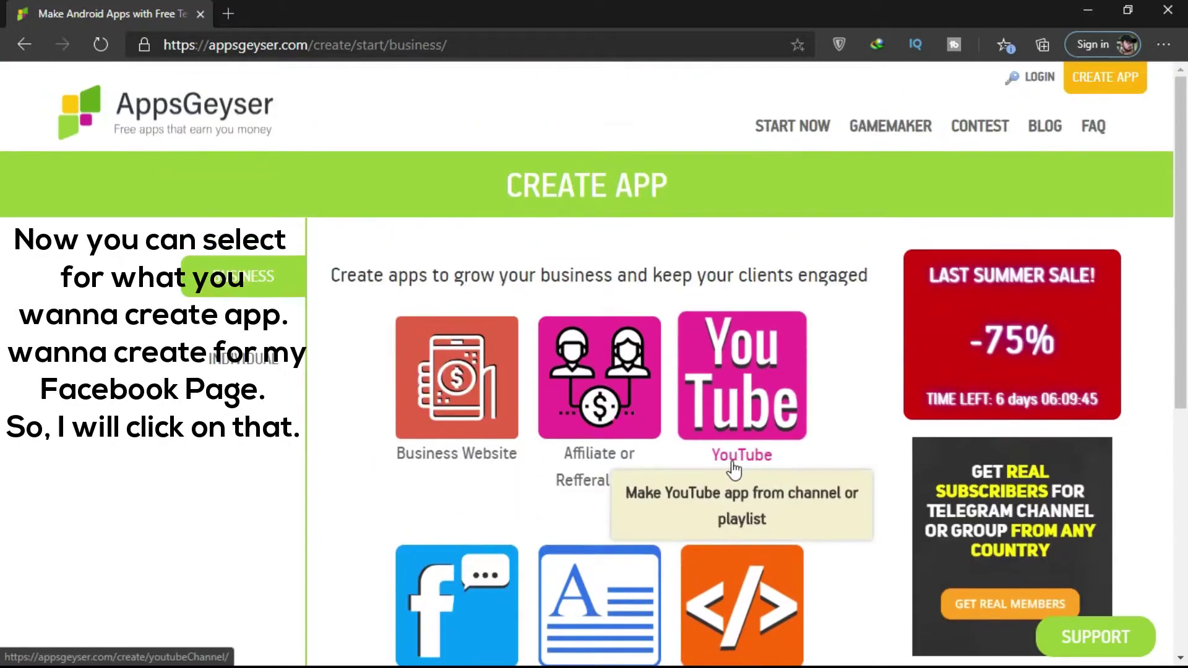
pyautogui.scroll(-2, 440, 457)
pyautogui.click(439, 456)
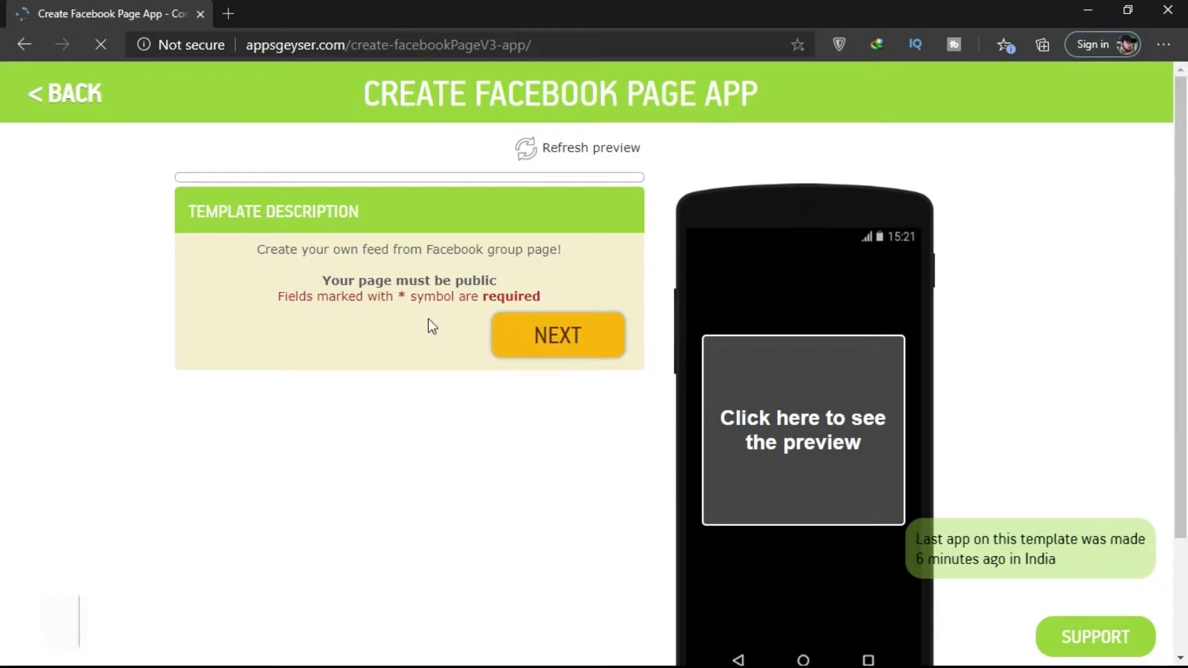
pyautogui.click(526, 342)
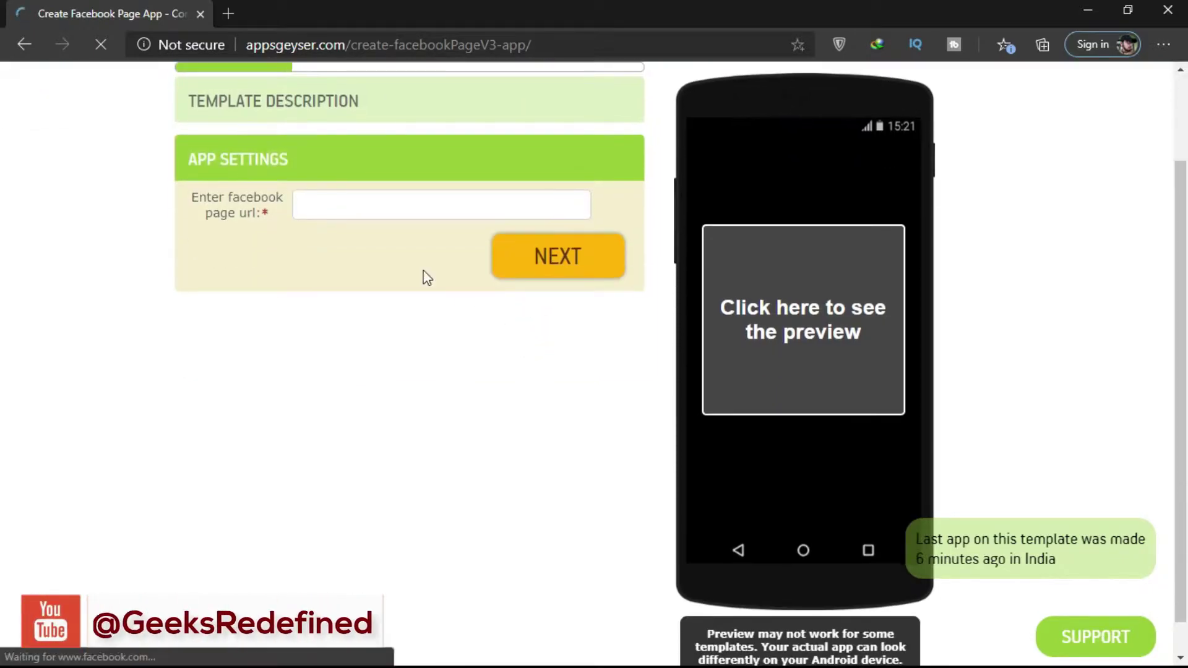
pyautogui.click(347, 207)
pyautogui.write('ww')
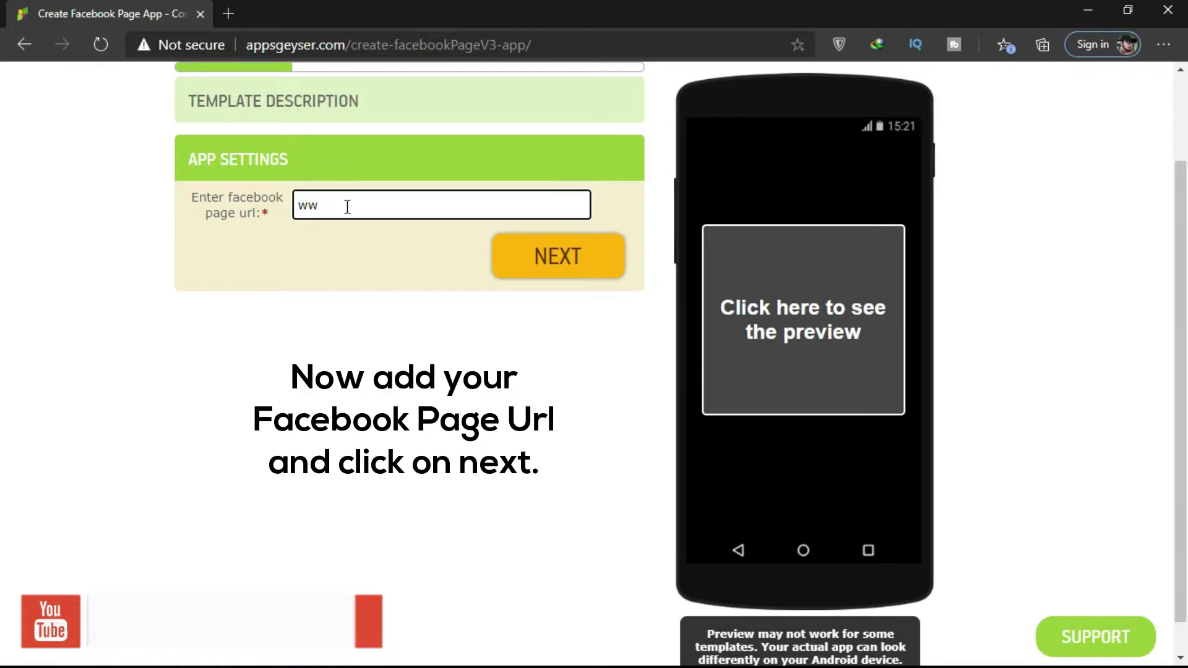
pyautogui.write('w.facebook')
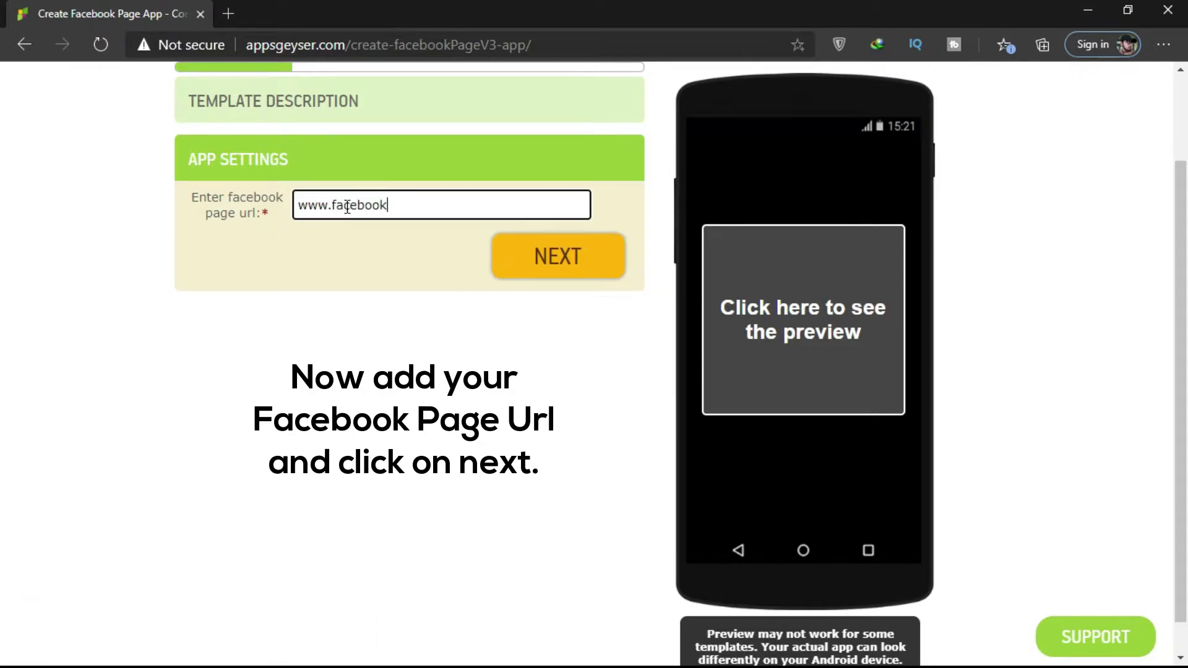
pyautogui.write('.com/GeeksRedefined')
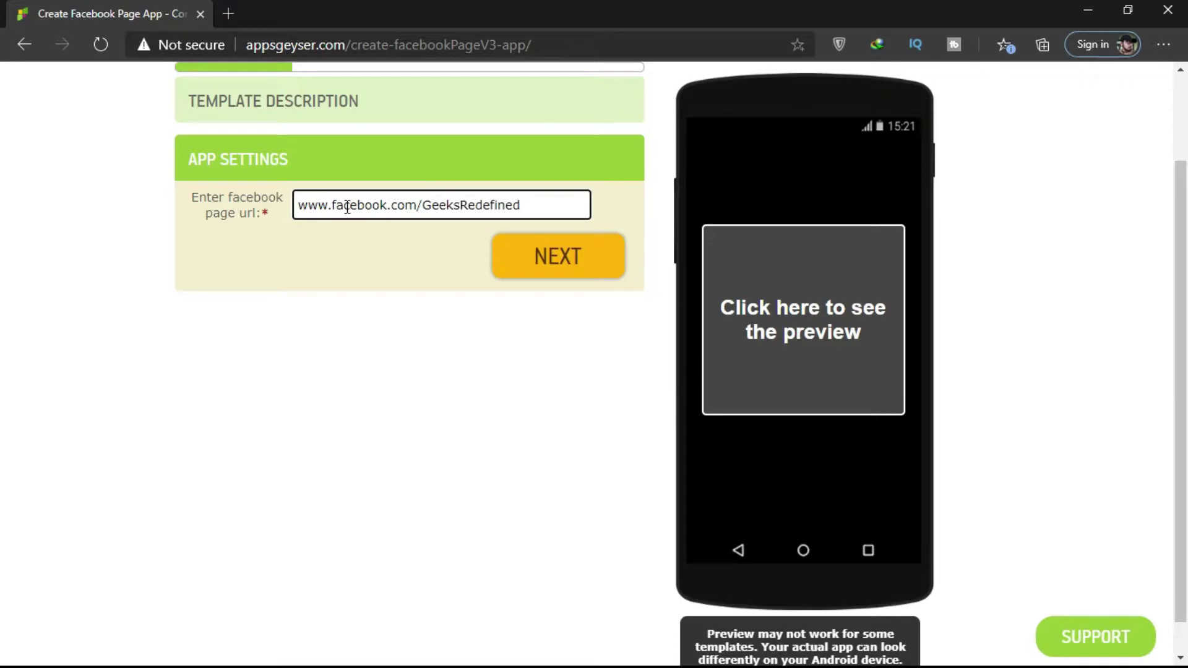
pyautogui.click(565, 268)
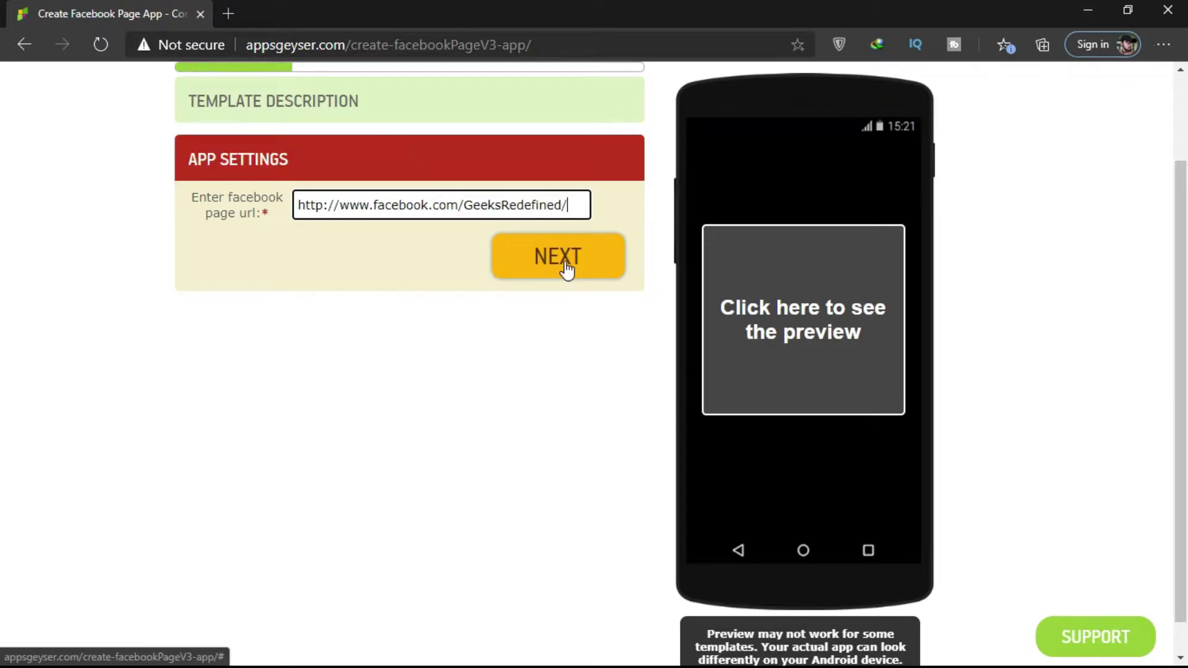
# Name the app "Geeks Redefined" and continue to the icon settings
pyautogui.click(447, 268)
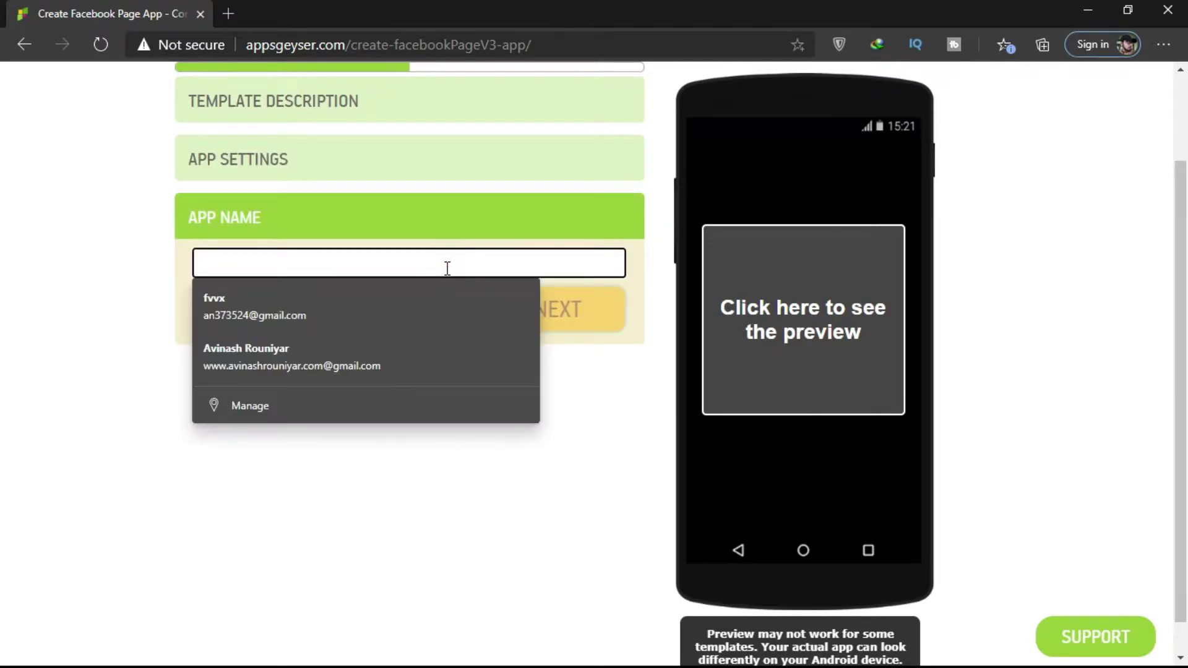
pyautogui.write('Geeks Redefined')
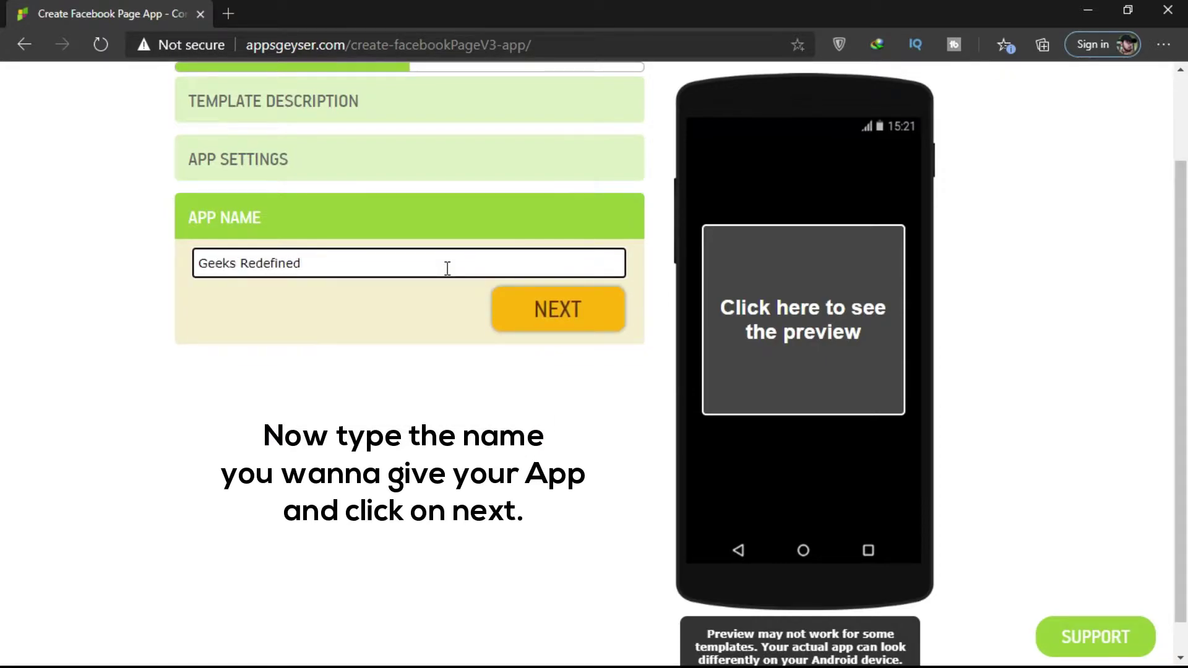
pyautogui.click(561, 317)
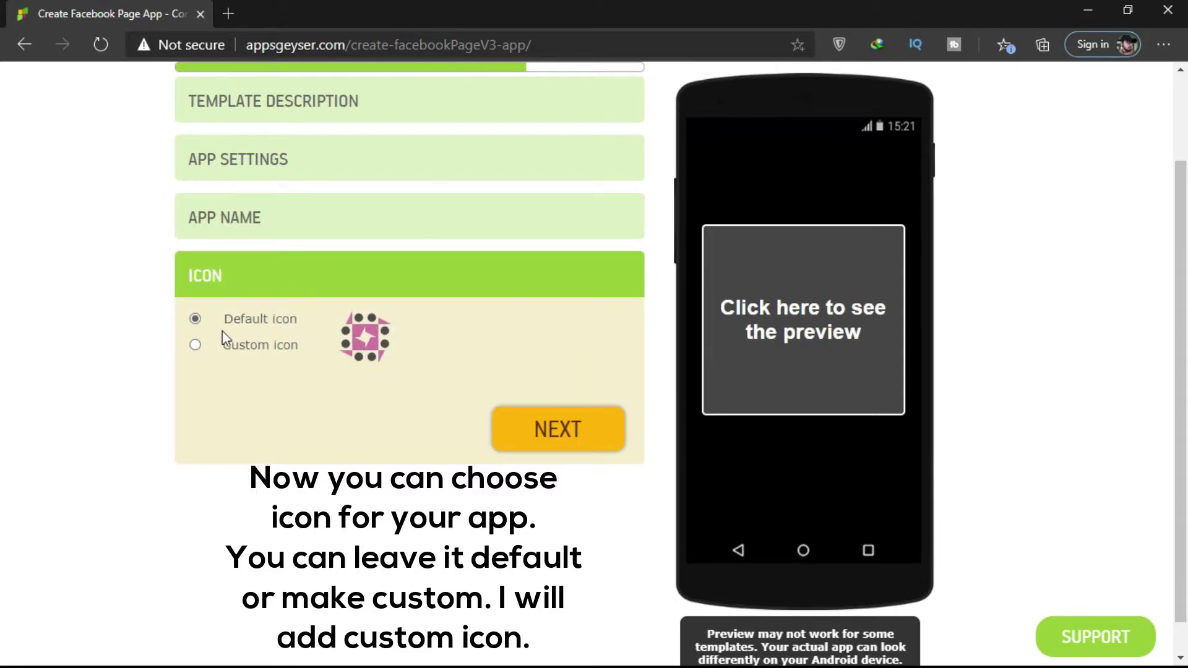
# Upload the portrait photo with the green background as a custom icon, crop it to a square and finish the icon settings
pyautogui.click(195, 345)
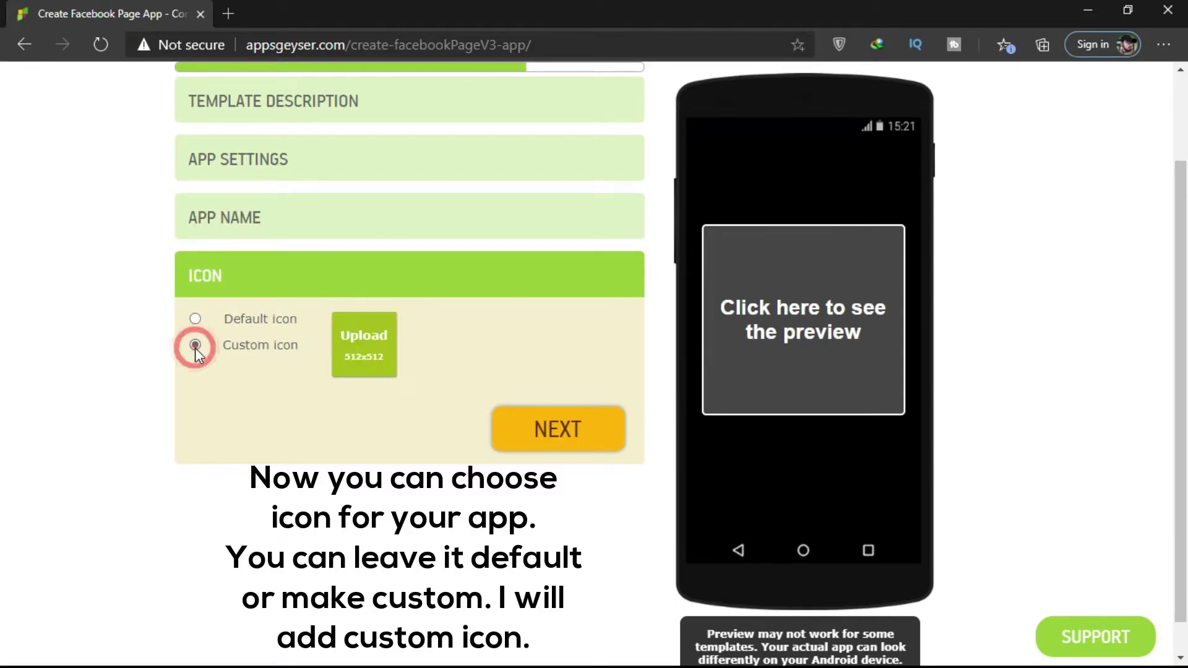
pyautogui.click(364, 358)
pyautogui.doubleClick(348, 280)
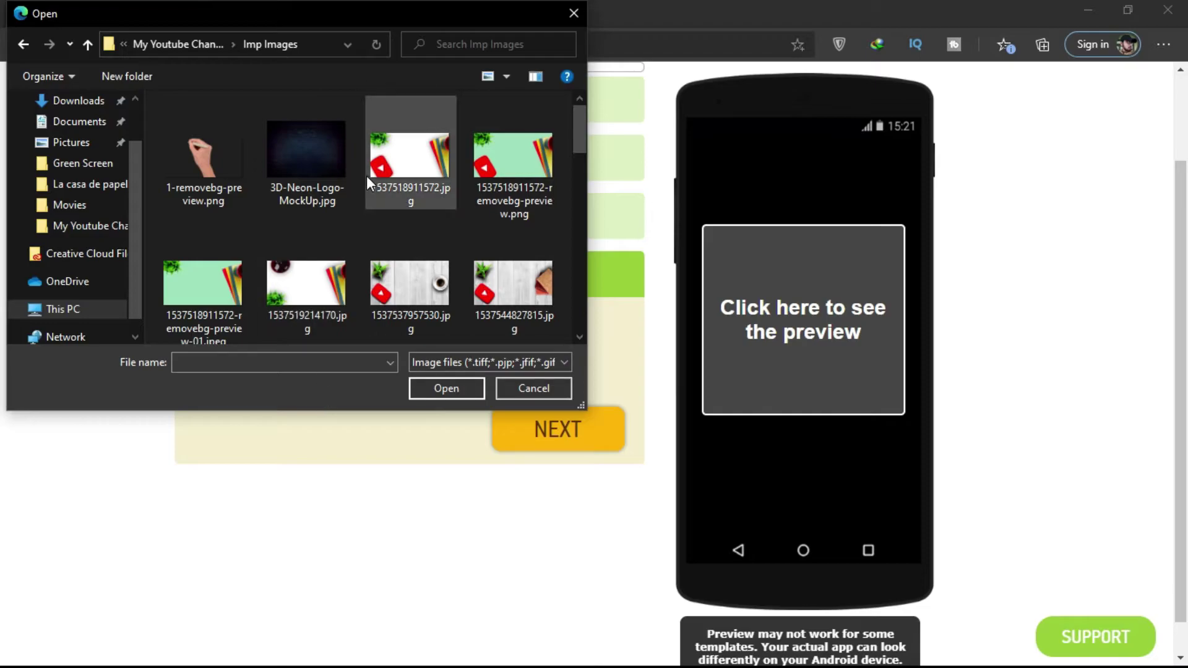
pyautogui.scroll(-5, 366, 176)
pyautogui.doubleClick(426, 283)
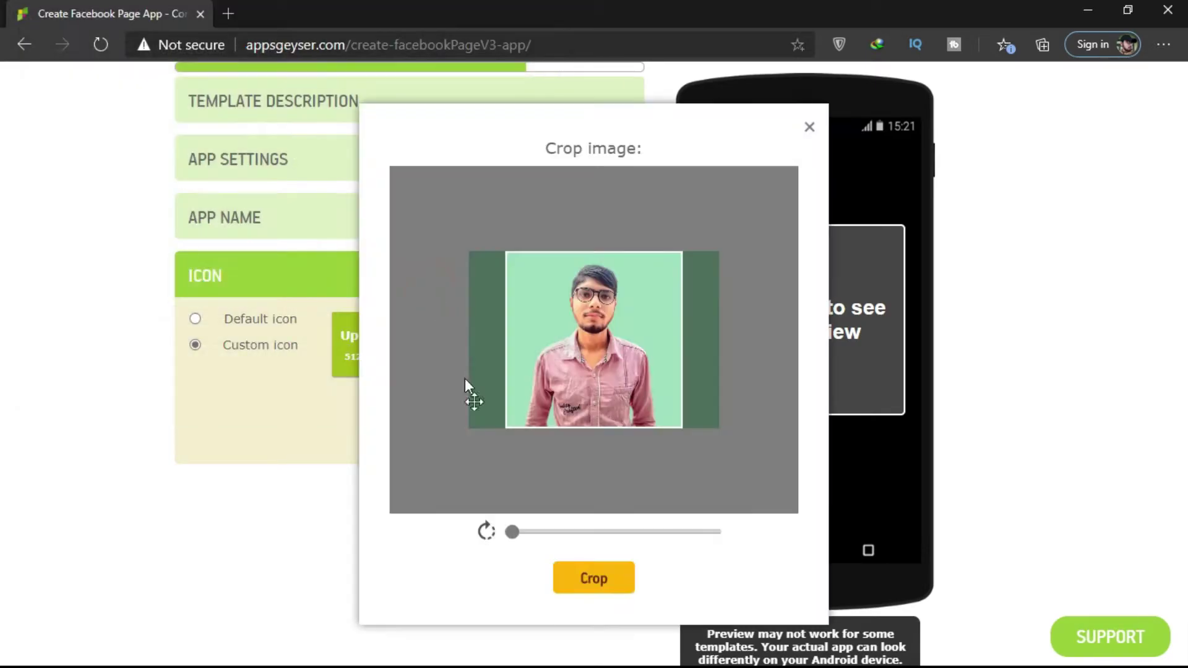
pyautogui.click(591, 579)
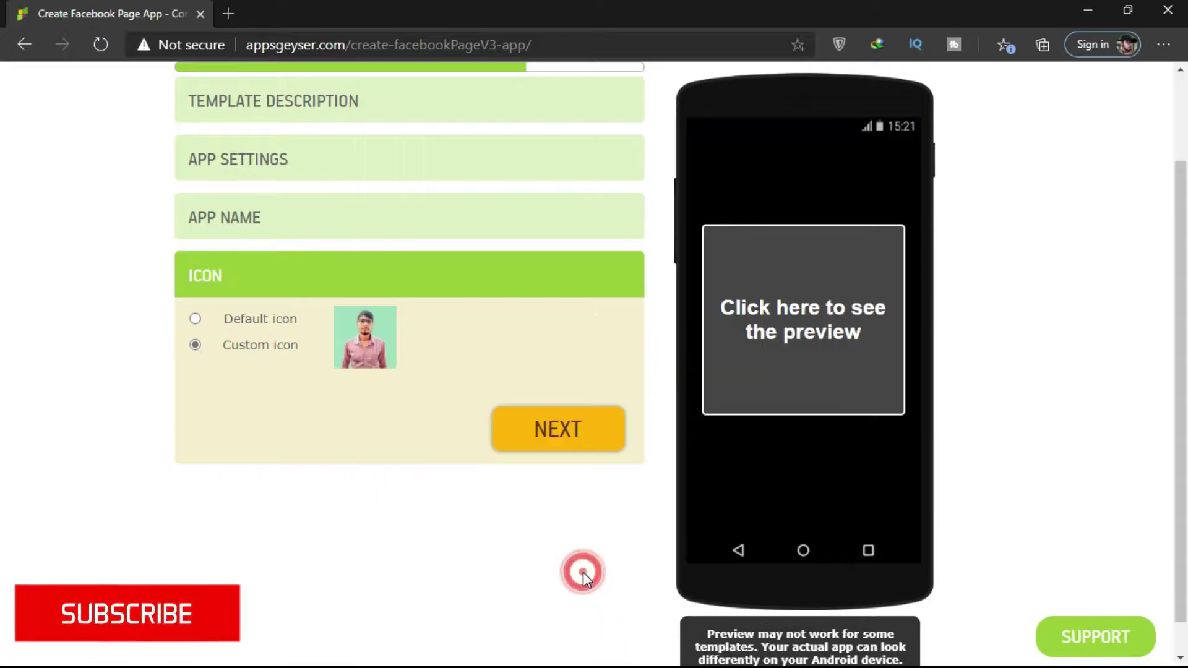
pyautogui.click(543, 441)
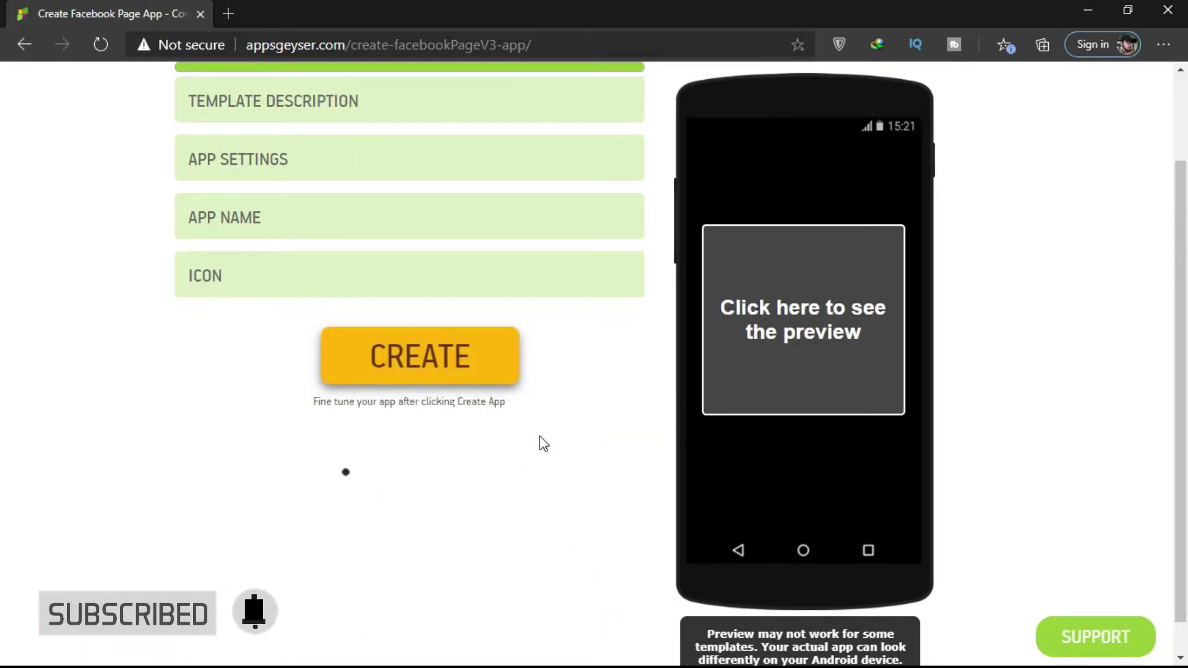
# Load the phone preview and submit the configured Facebook page app for creation
pyautogui.click(771, 337)
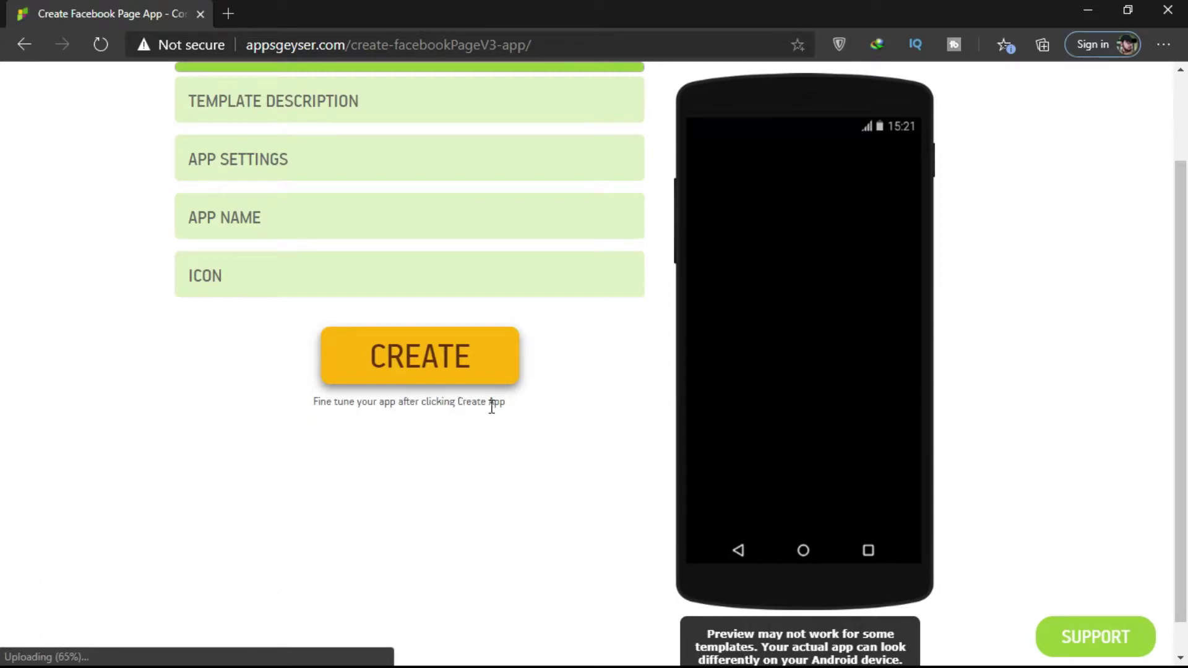
pyautogui.click(431, 361)
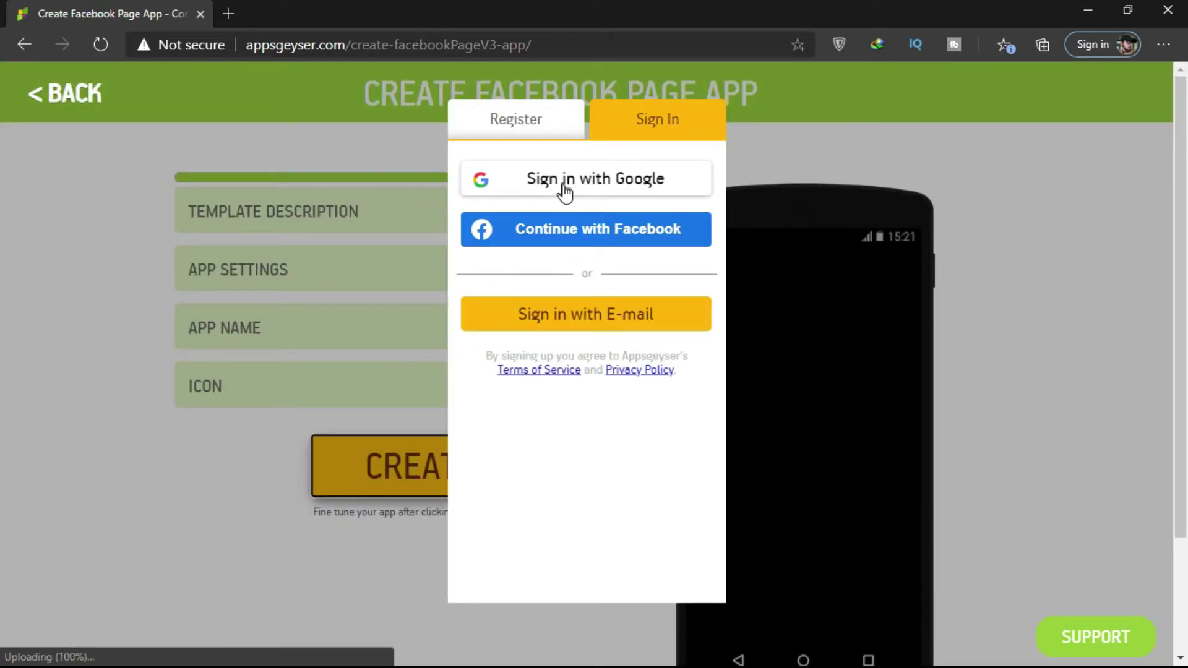
# Sign in with the Facebook account, check the custom icon setting and create the Facebook page app
pyautogui.click(570, 230)
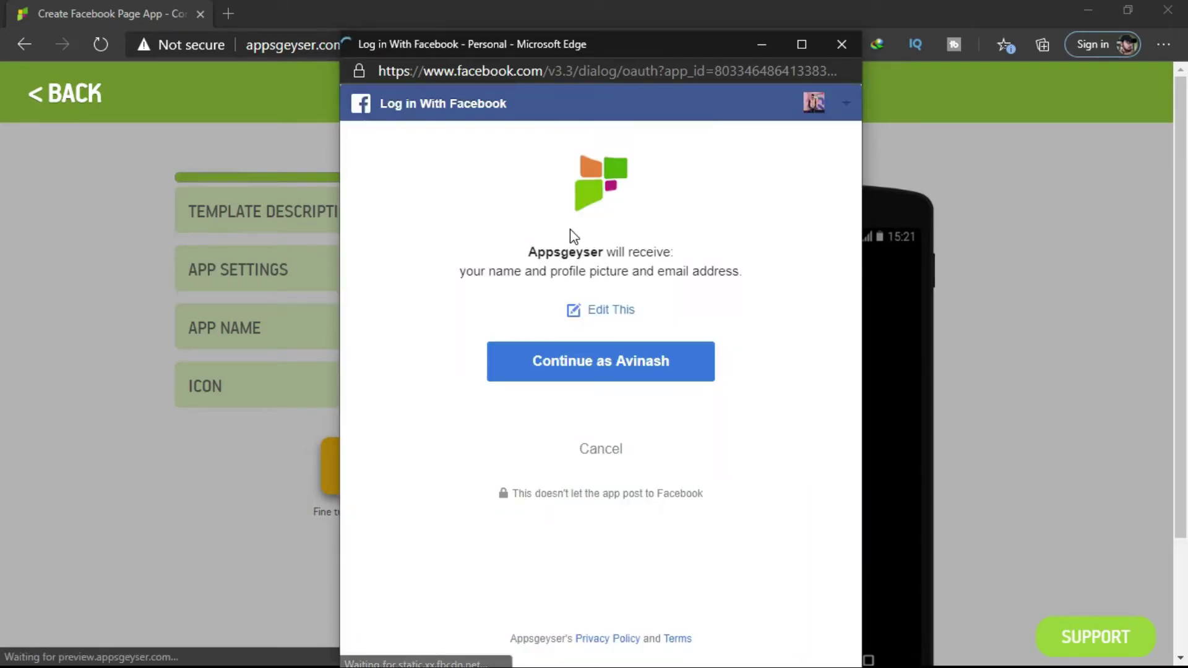
pyautogui.click(582, 357)
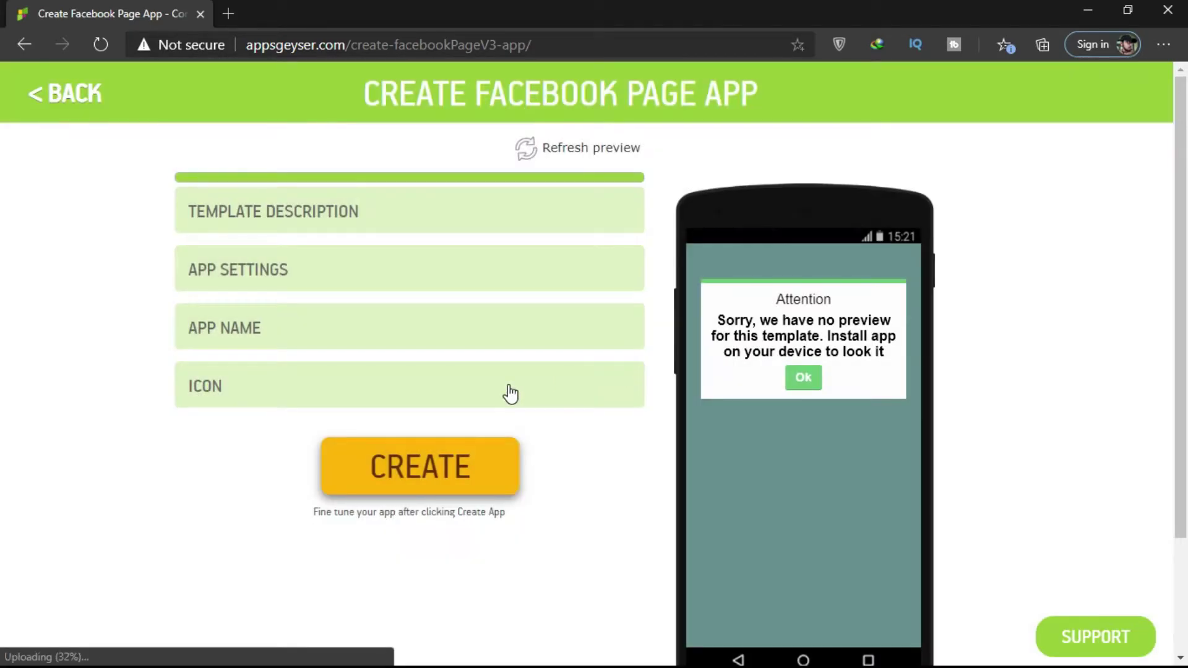
pyautogui.click(511, 394)
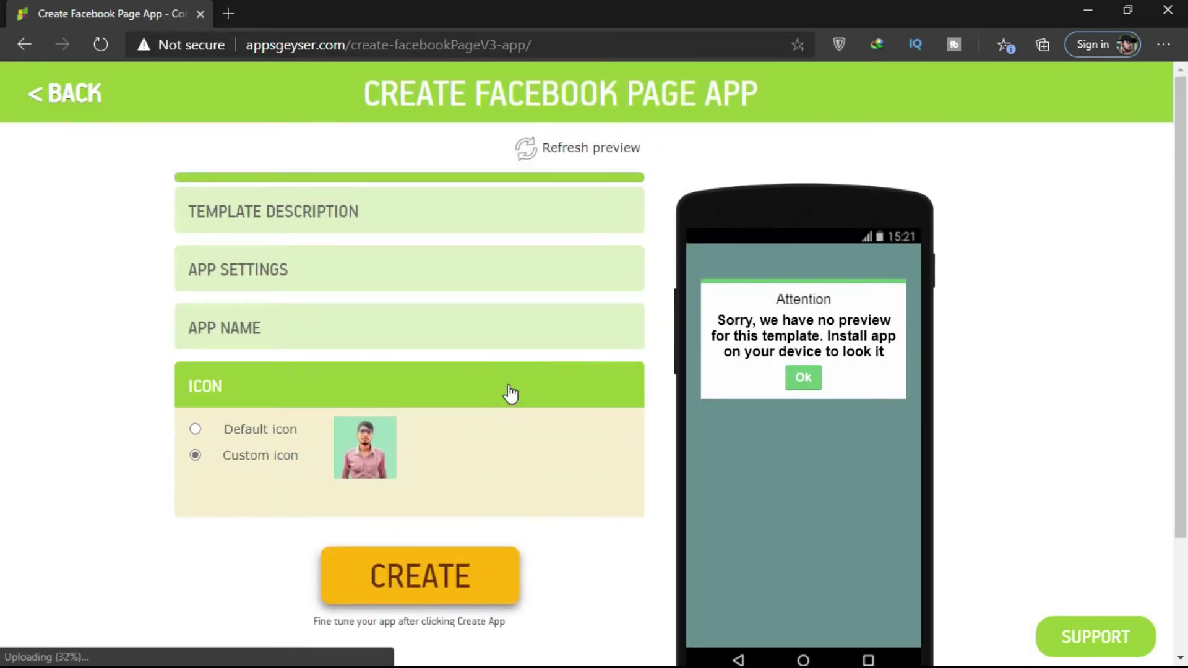
pyautogui.click(467, 593)
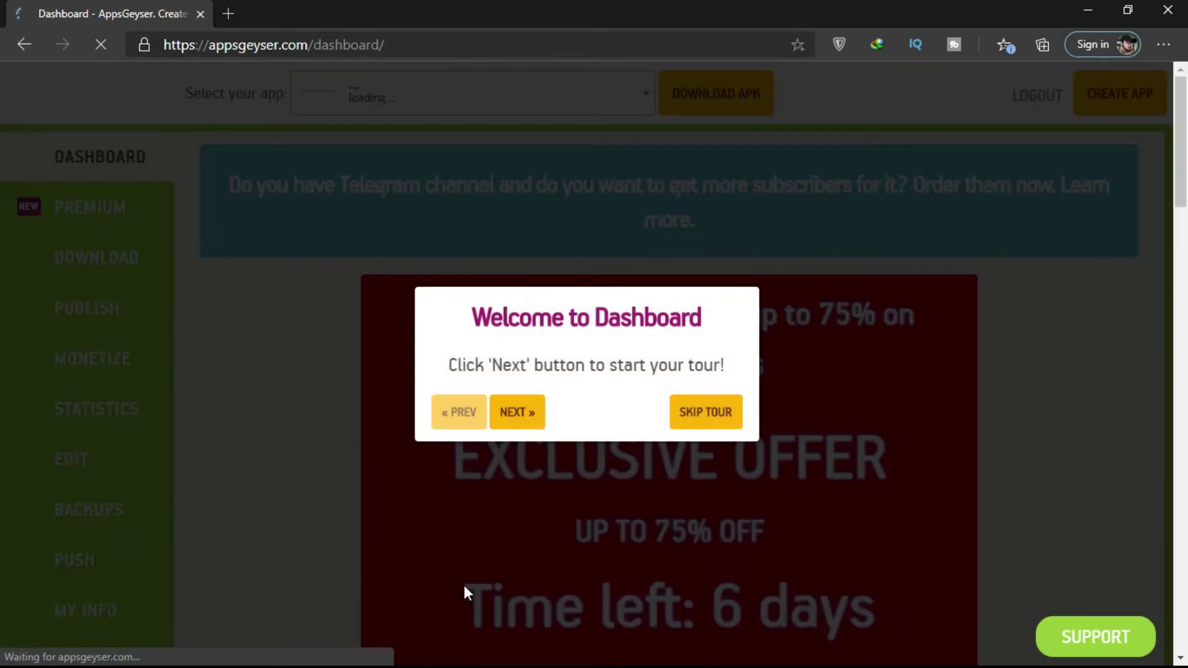
# Skip the dashboard tour and look through the dashboard's offers, deletion notice, missions and publishing guidance
pyautogui.click(706, 413)
pyautogui.scroll(-1, 706, 431)
pyautogui.scroll(-15, 706, 431)
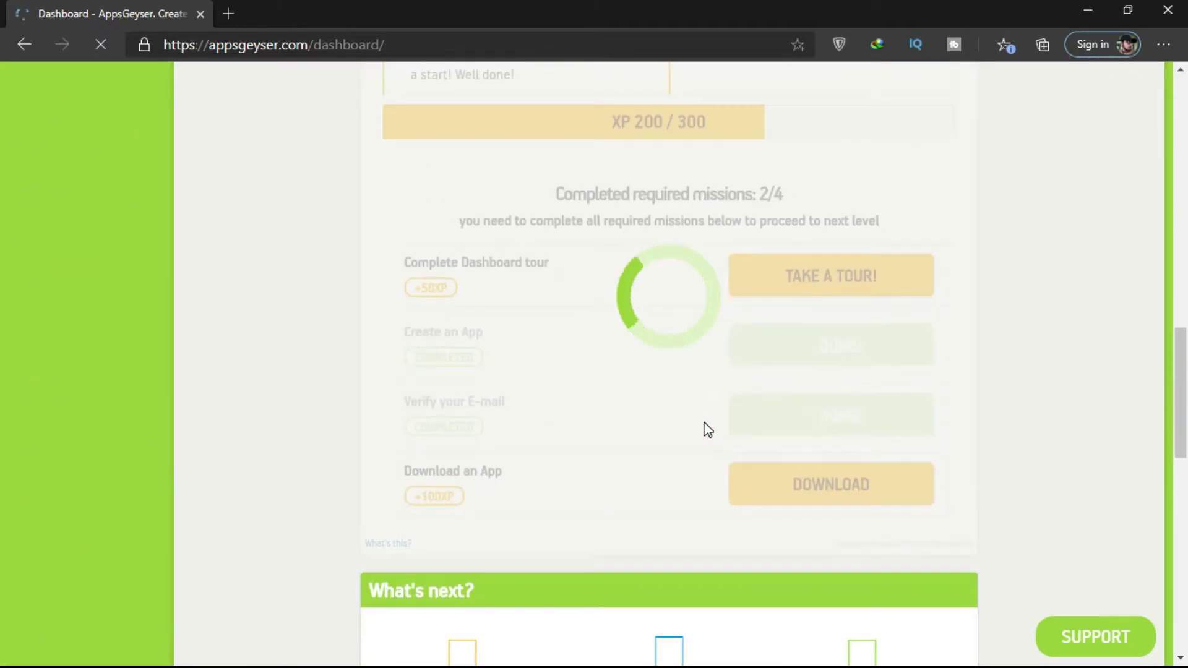
pyautogui.scroll(-5, 708, 430)
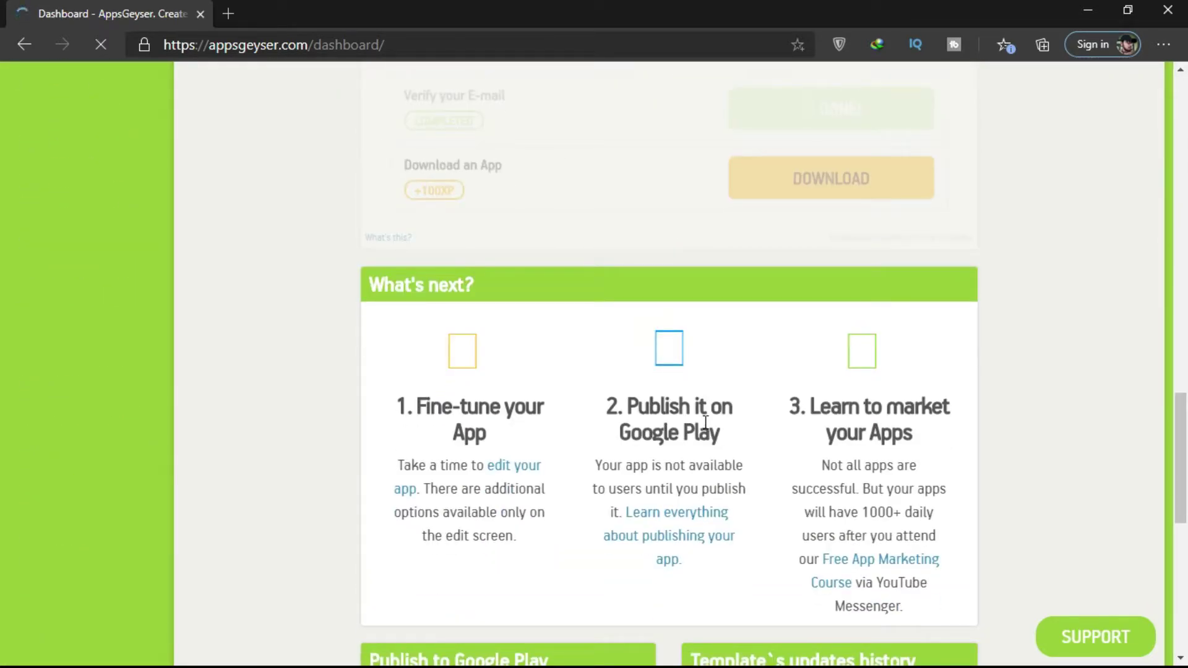
pyautogui.scroll(-9, 706, 423)
pyautogui.scroll(10, 705, 423)
pyautogui.scroll(15, 706, 423)
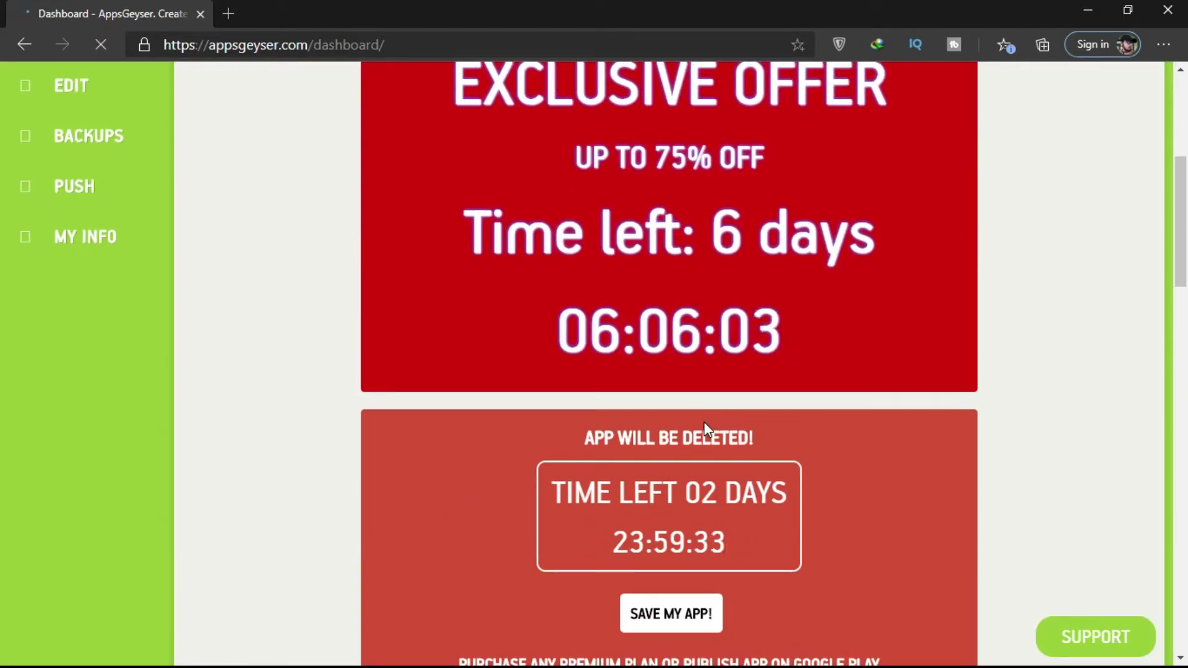
pyautogui.scroll(5, 706, 426)
pyautogui.scroll(-8, 705, 426)
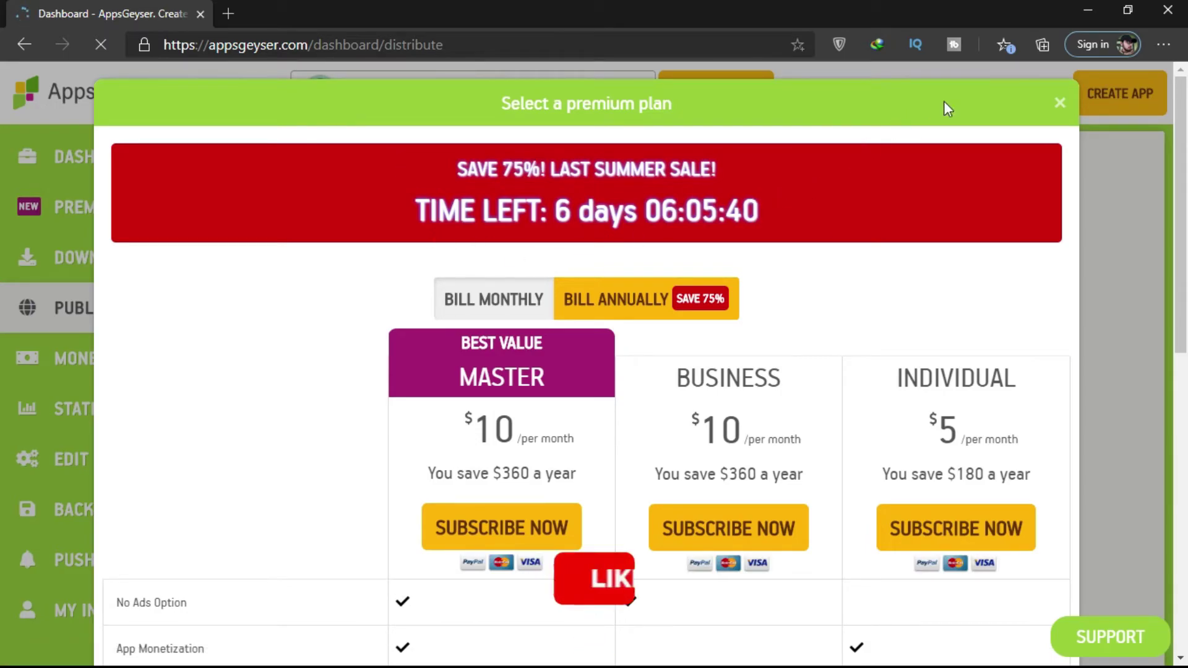
# Dismiss the premium plan offer and open the APK download section for the Geeks Redefined app, skipping its tour
pyautogui.click(1060, 103)
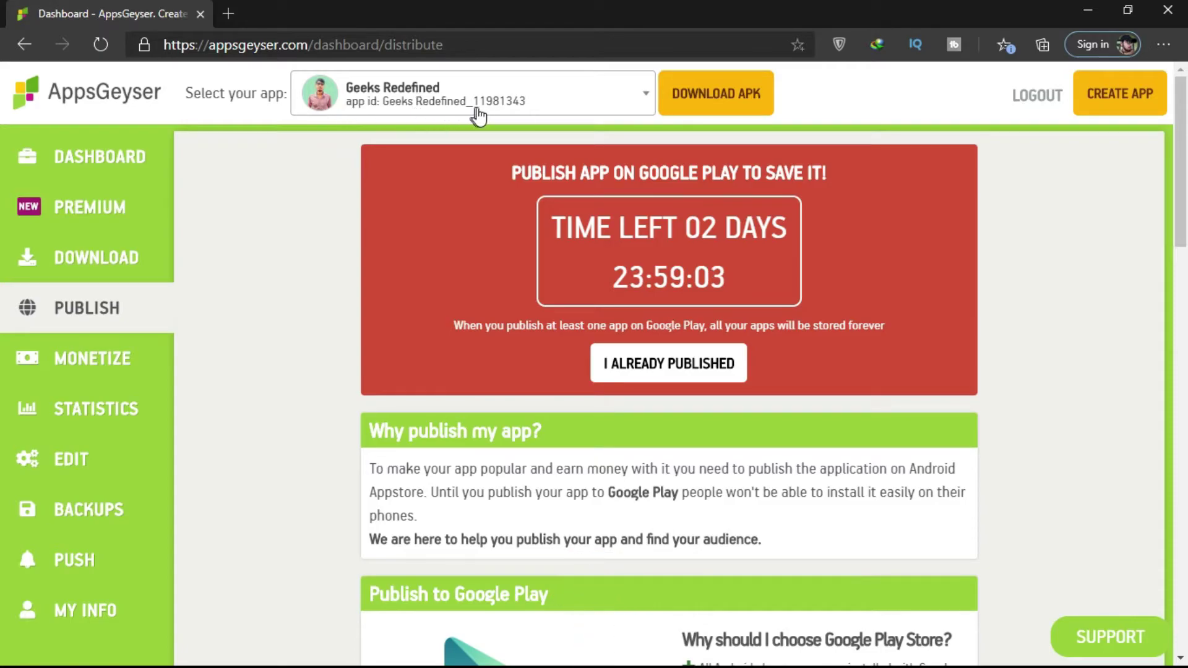
pyautogui.click(626, 112)
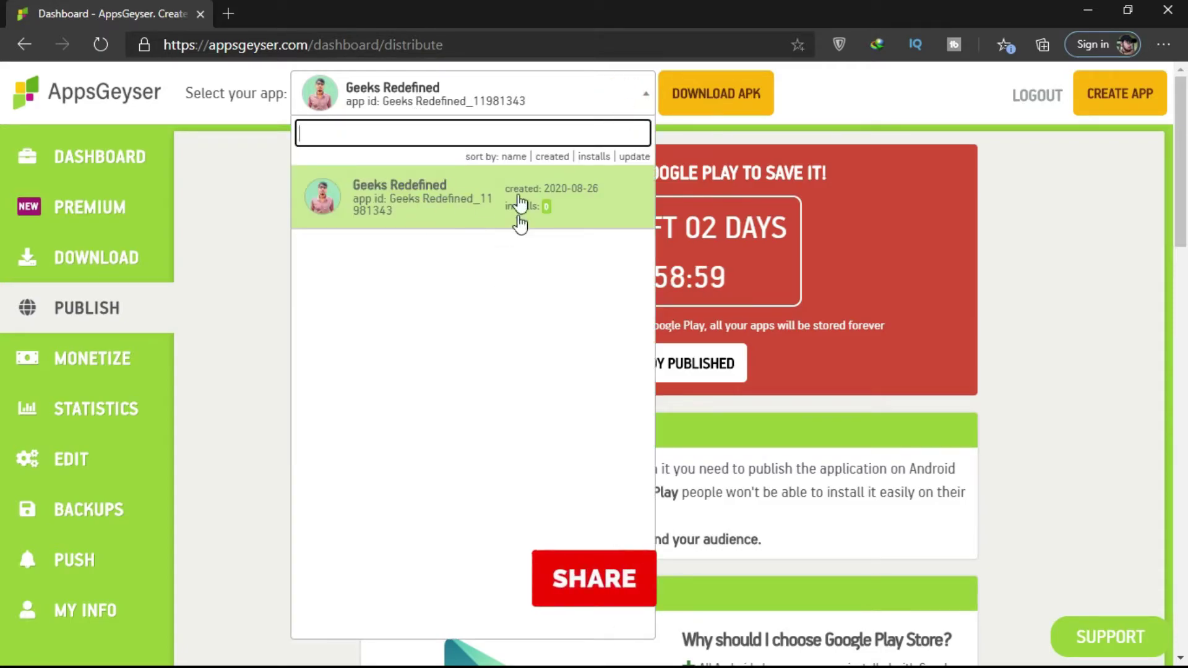
pyautogui.click(715, 98)
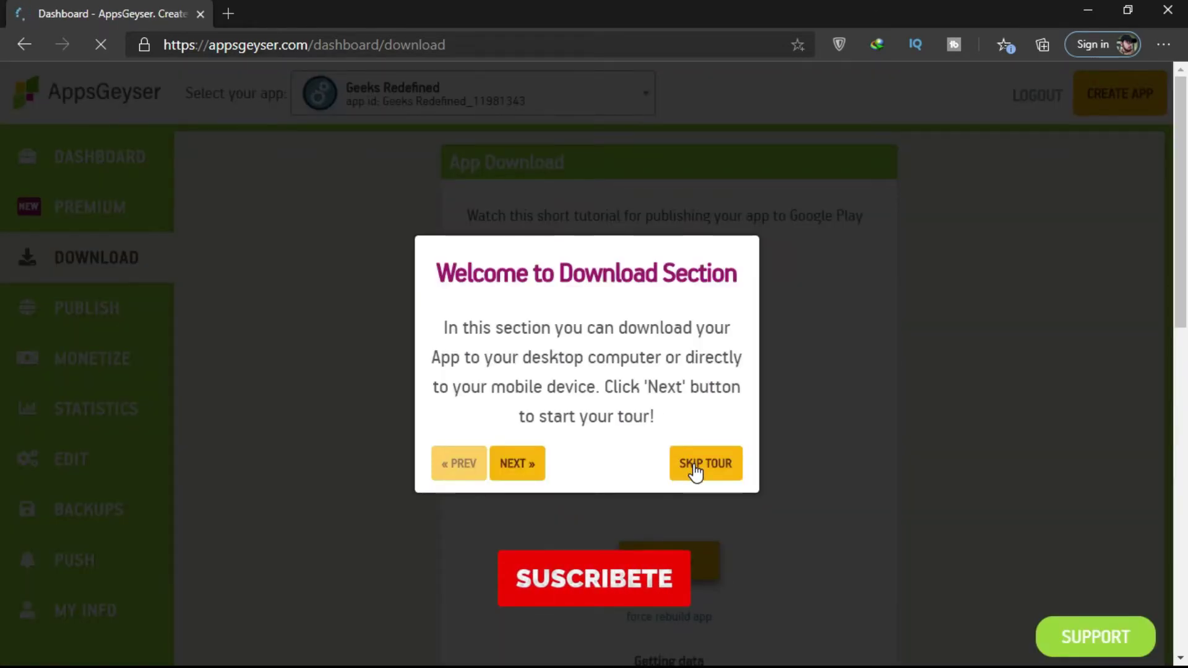
pyautogui.click(695, 471)
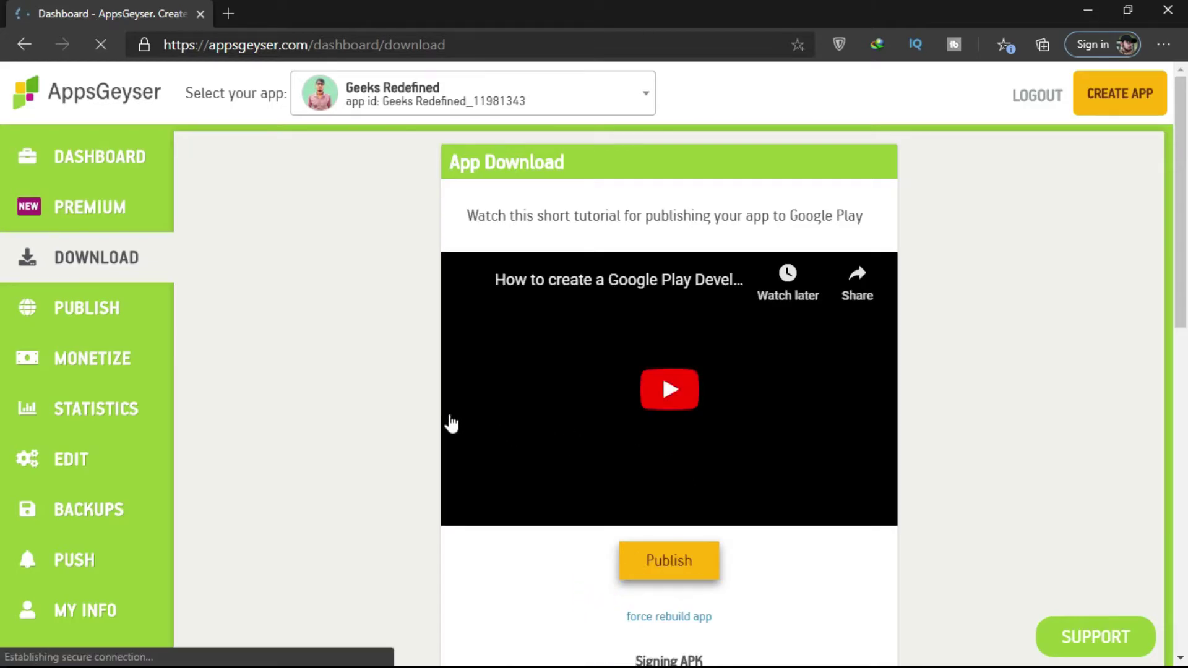
# Open the public download link for users from the Share your App section
pyautogui.scroll(-7, 360, 403)
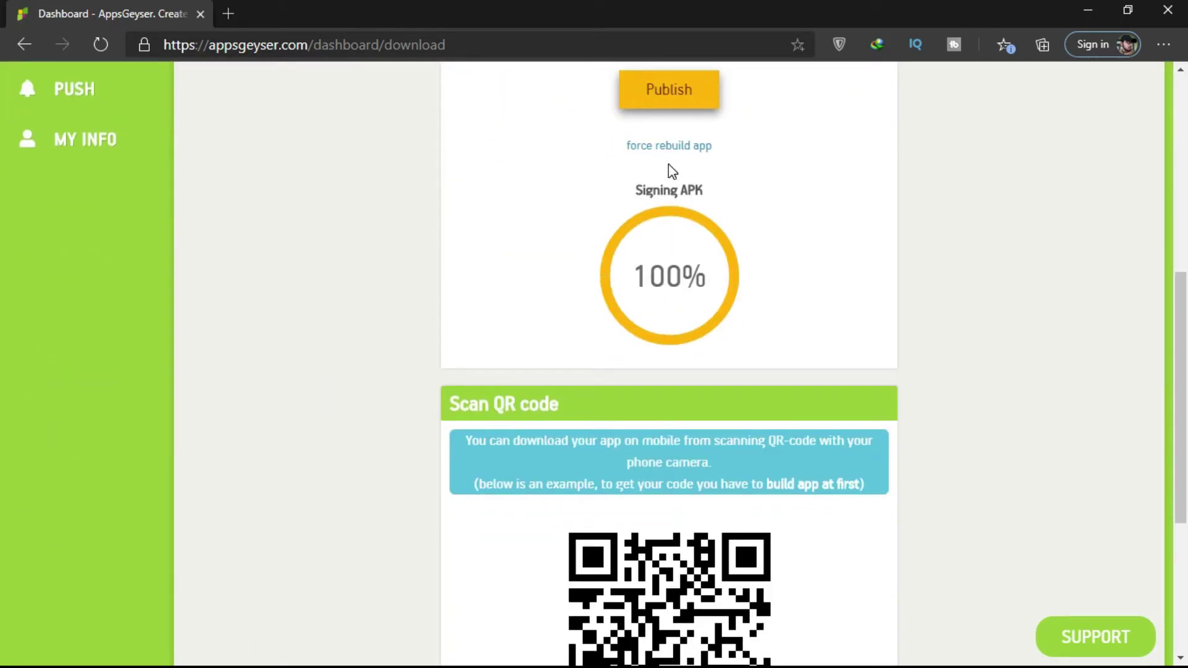
pyautogui.scroll(-3, 667, 260)
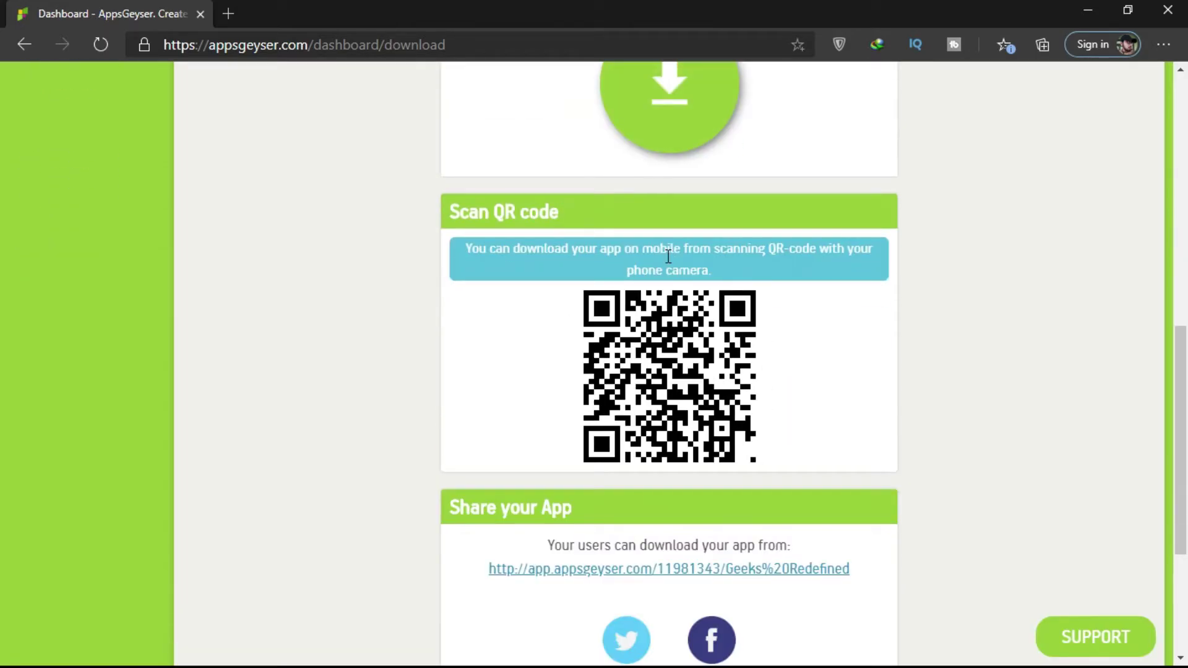
pyautogui.scroll(-3, 668, 256)
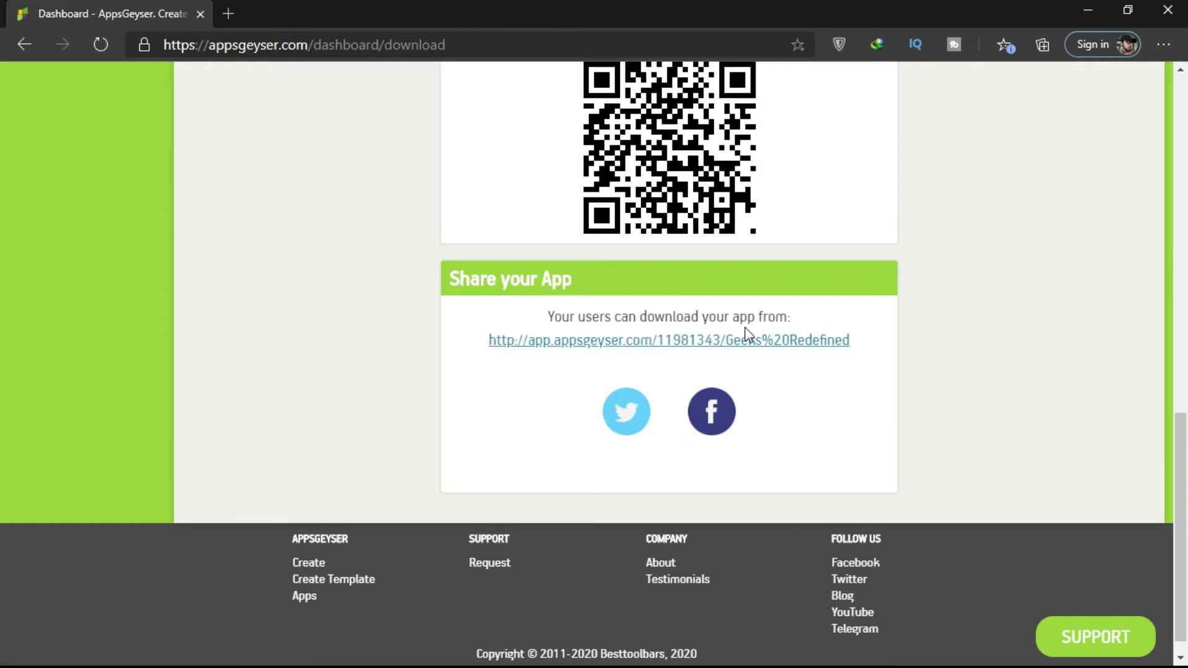
pyautogui.click(691, 344)
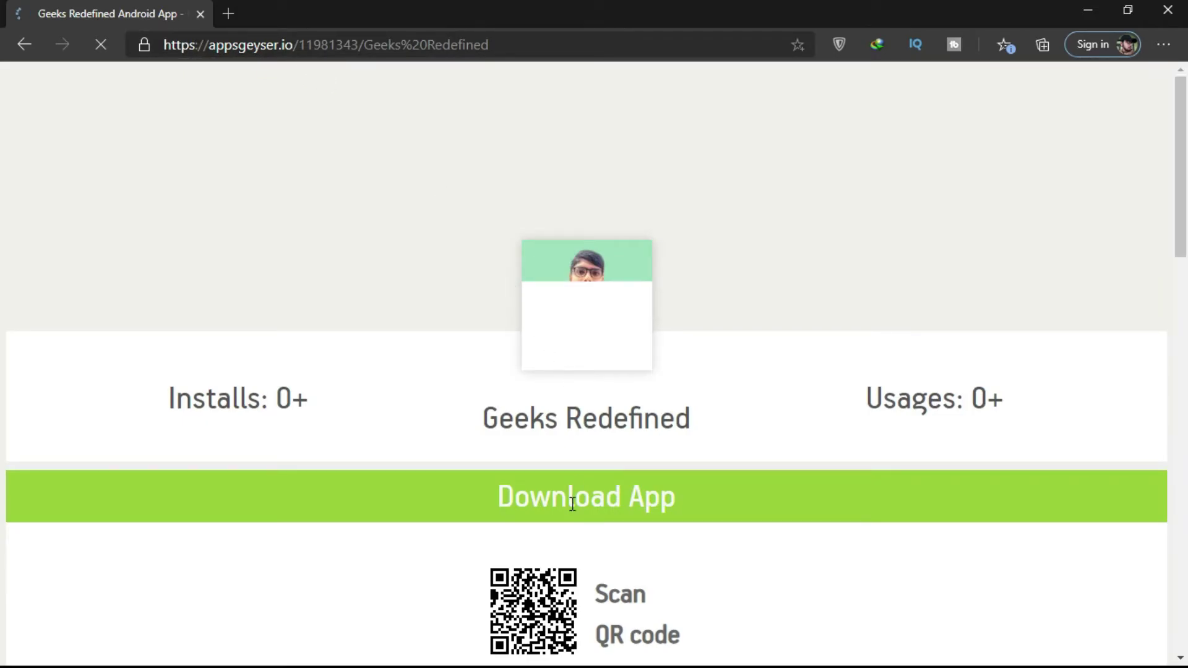
# Download the app's APK from its public page and save it as _Geeks_Redefined_11981343.apk in the Downloads folder
pyautogui.scroll(-6, 573, 504)
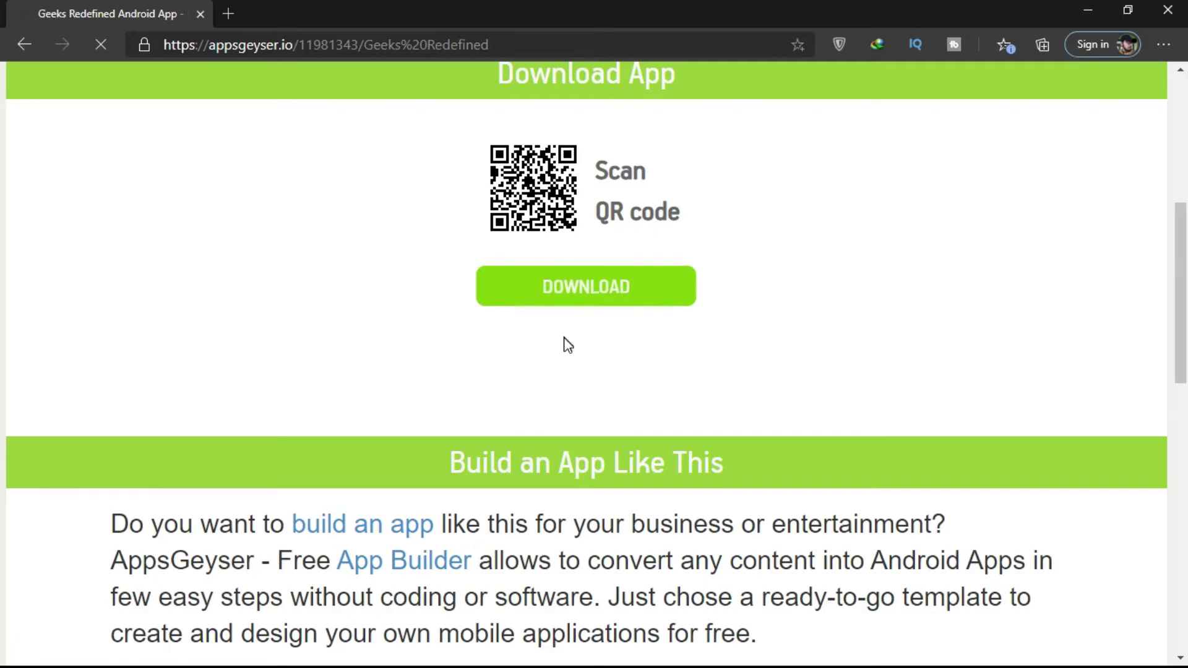
pyautogui.scroll(4, 569, 345)
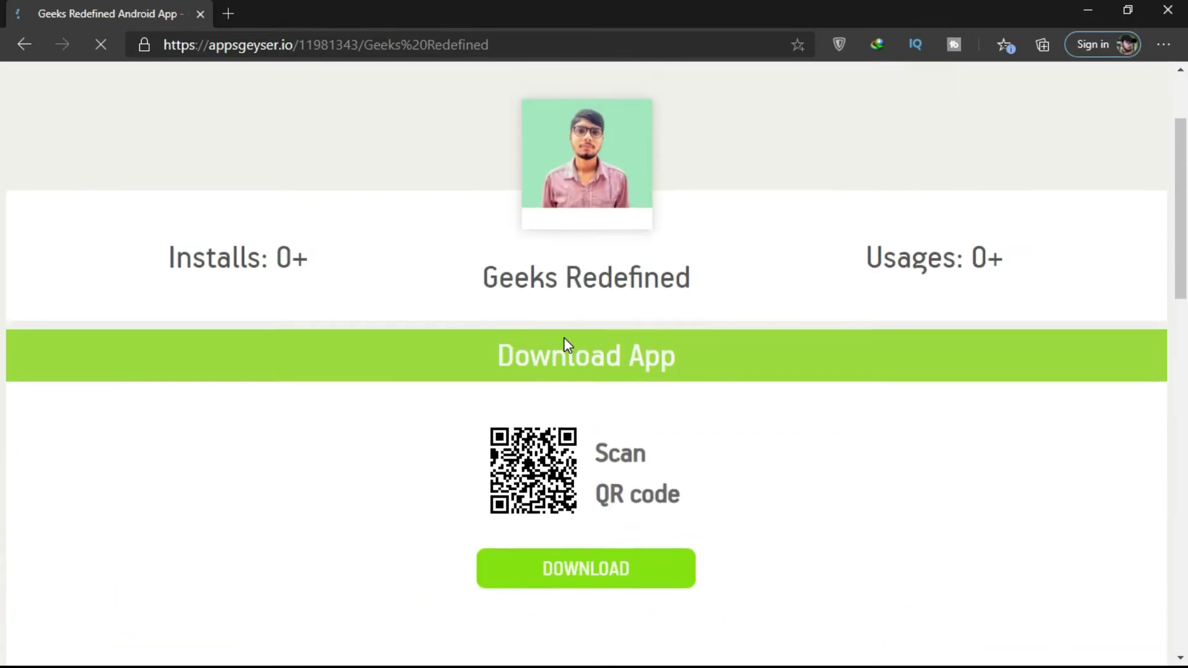
pyautogui.click(609, 574)
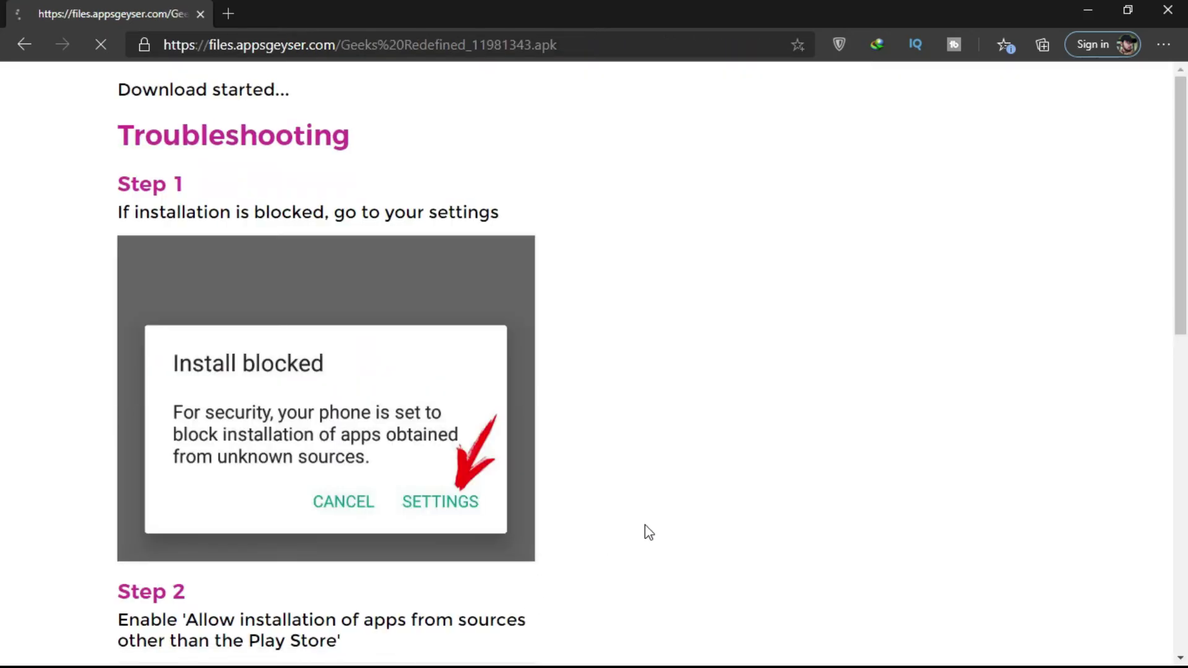
pyautogui.scroll(-6, 687, 510)
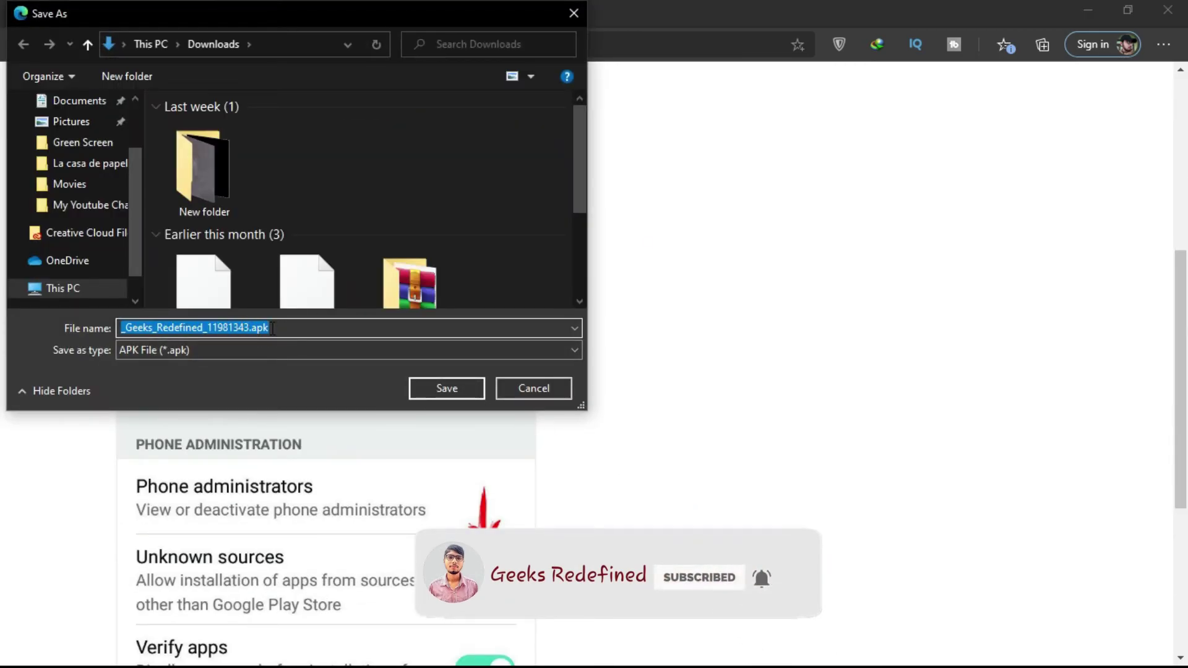
pyautogui.click(447, 388)
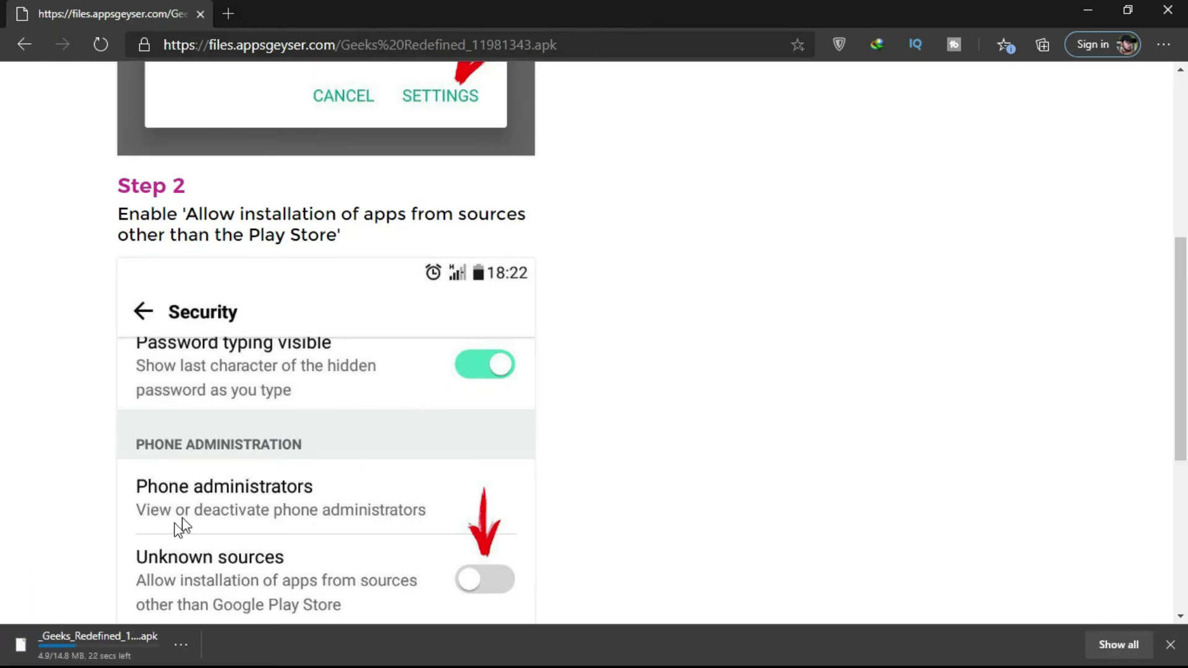
# Open the browser's list of settings and further options
pyautogui.click(1164, 44)
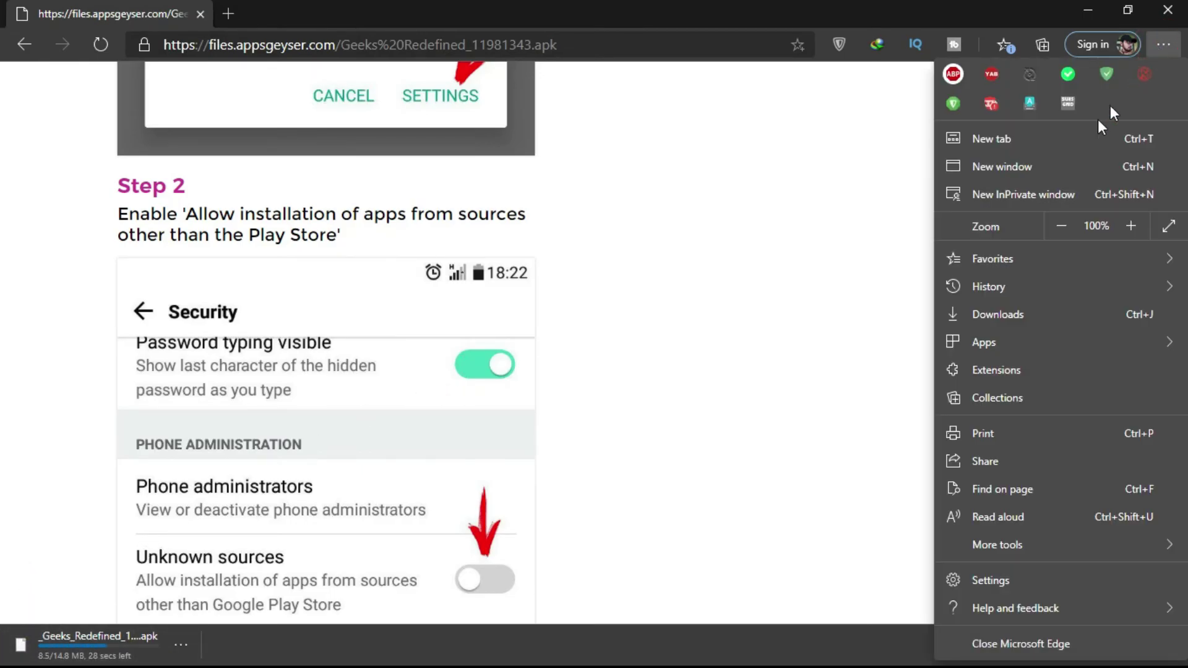